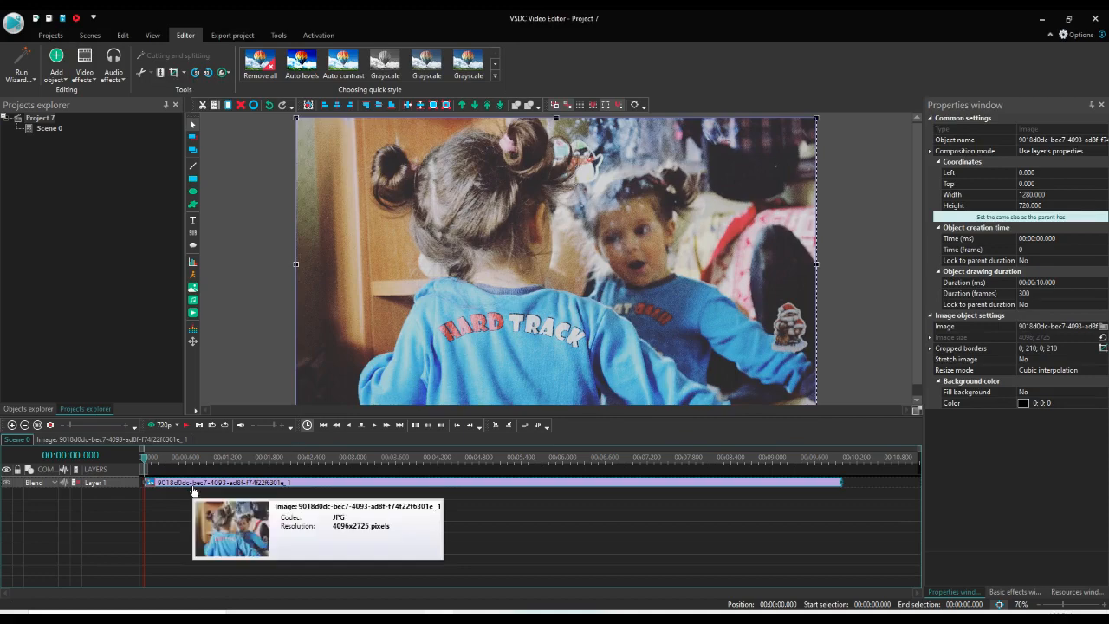
# - Apply a Zoom transform effect to the image of the girl, spanning the whole parent duration
pyautogui.click(86, 76)
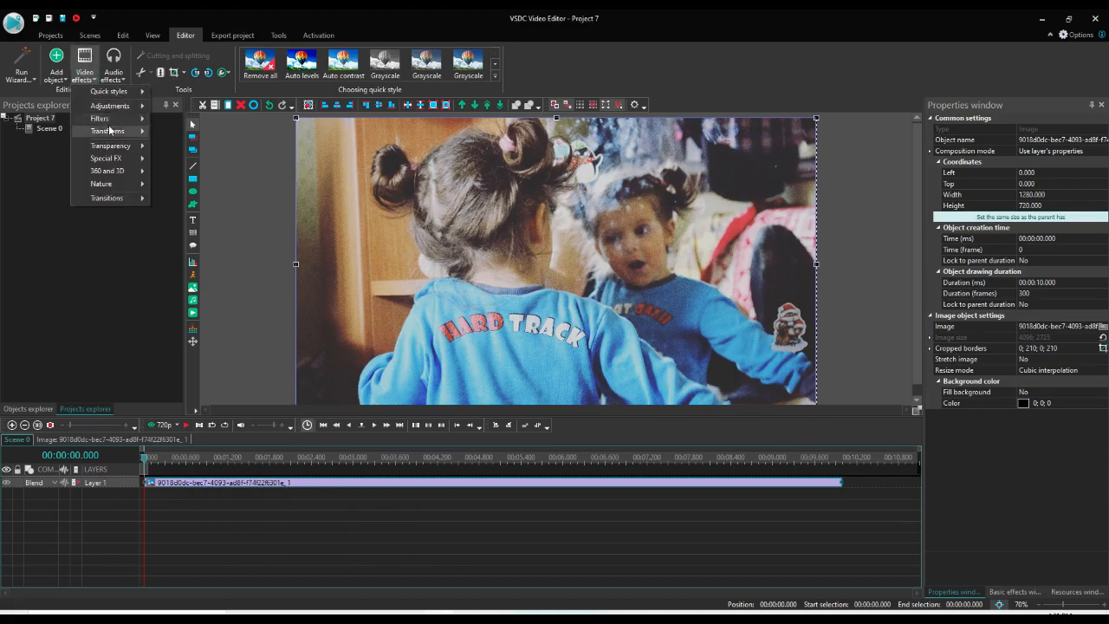
pyautogui.moveTo(113, 131)
pyautogui.click(198, 208)
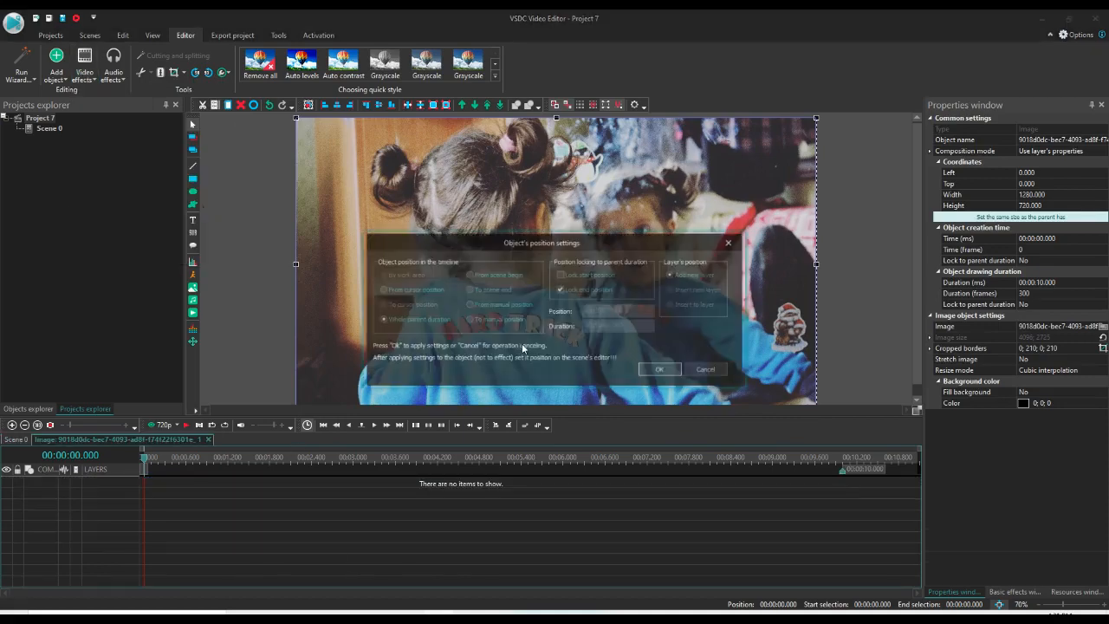
pyautogui.click(655, 369)
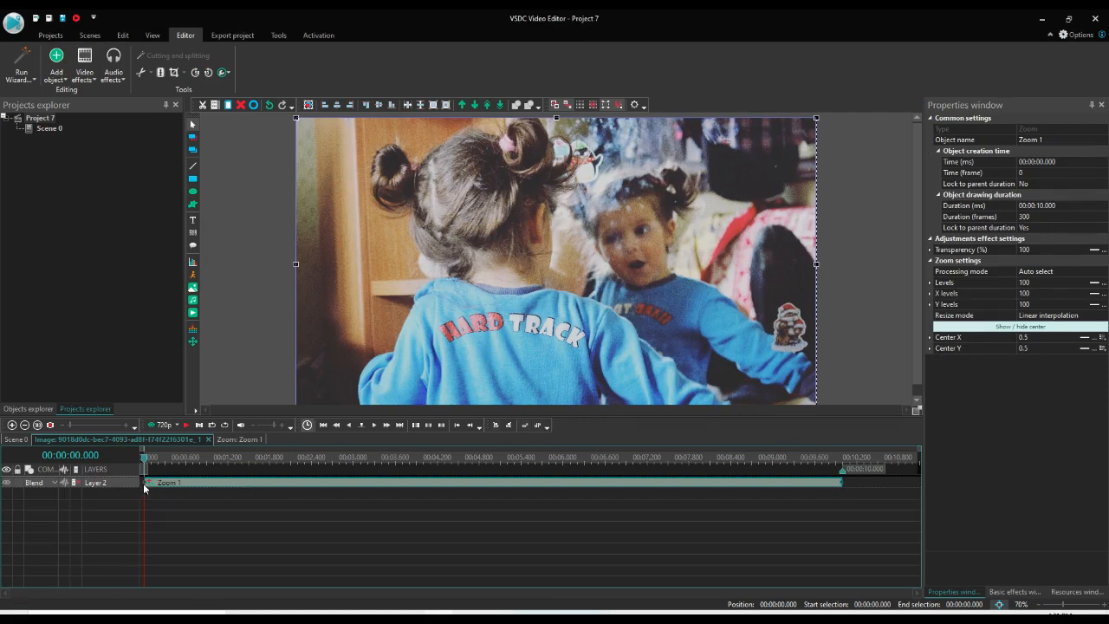
# - Shorten the Zoom effect to a duration of 1 second and shift it to begin at 9 seconds
pyautogui.moveTo(144, 483); pyautogui.dragTo(720, 482)
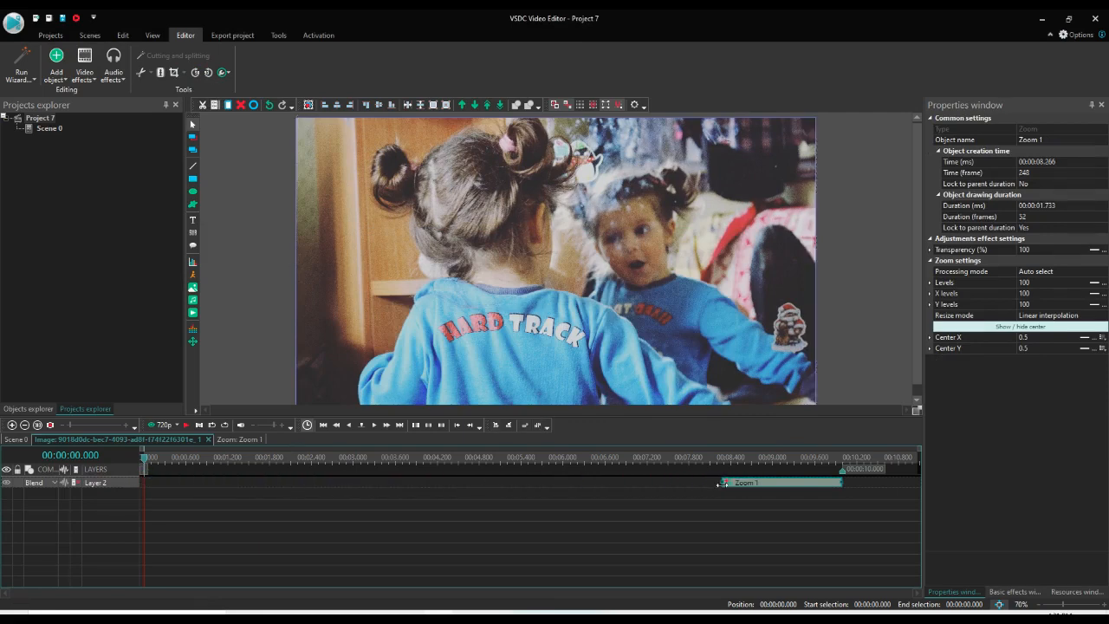
pyautogui.click(1045, 206)
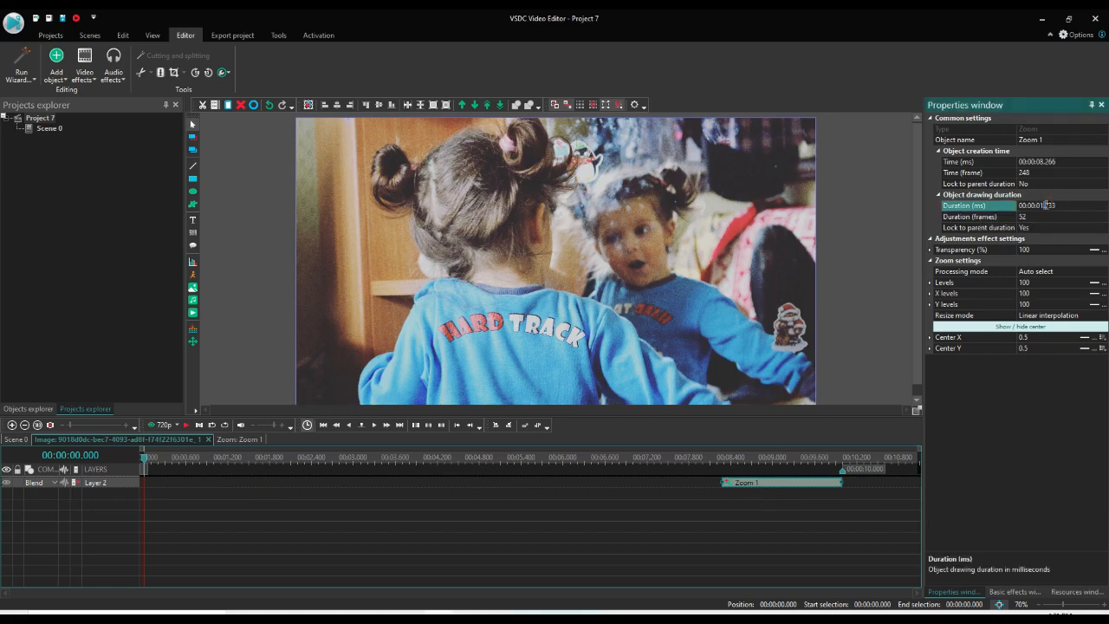
pyautogui.write('00')
pyautogui.press('Return')
pyautogui.moveTo(758, 483); pyautogui.dragTo(819, 490)
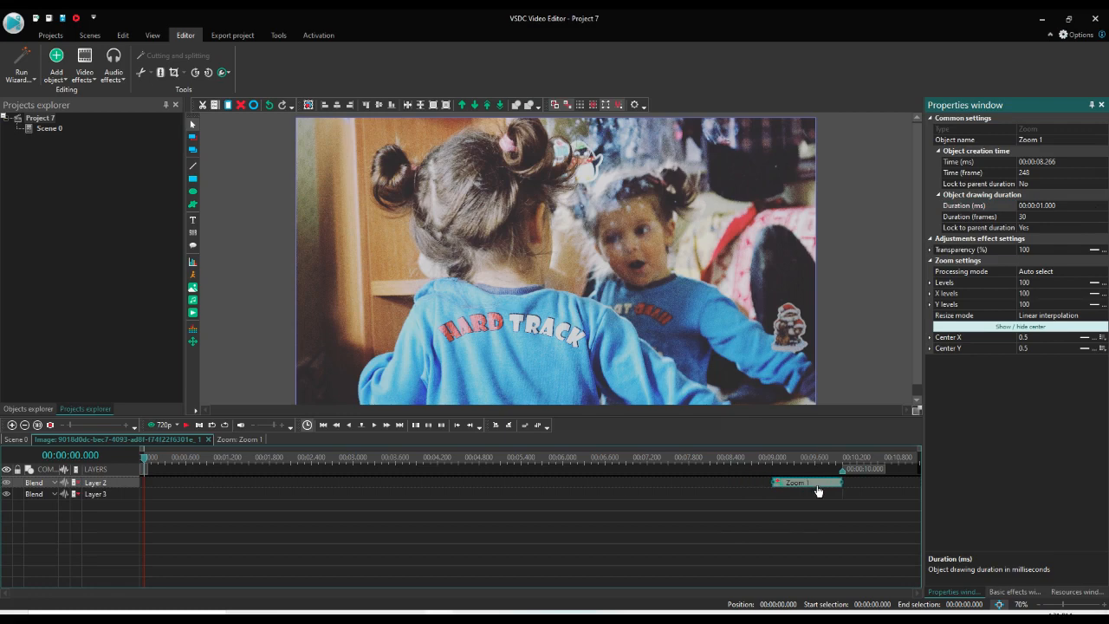
# - Insert the Sports.jpg image in Scene 0 at the 9-second mark and place it beneath the image of the girl
pyautogui.click(774, 460)
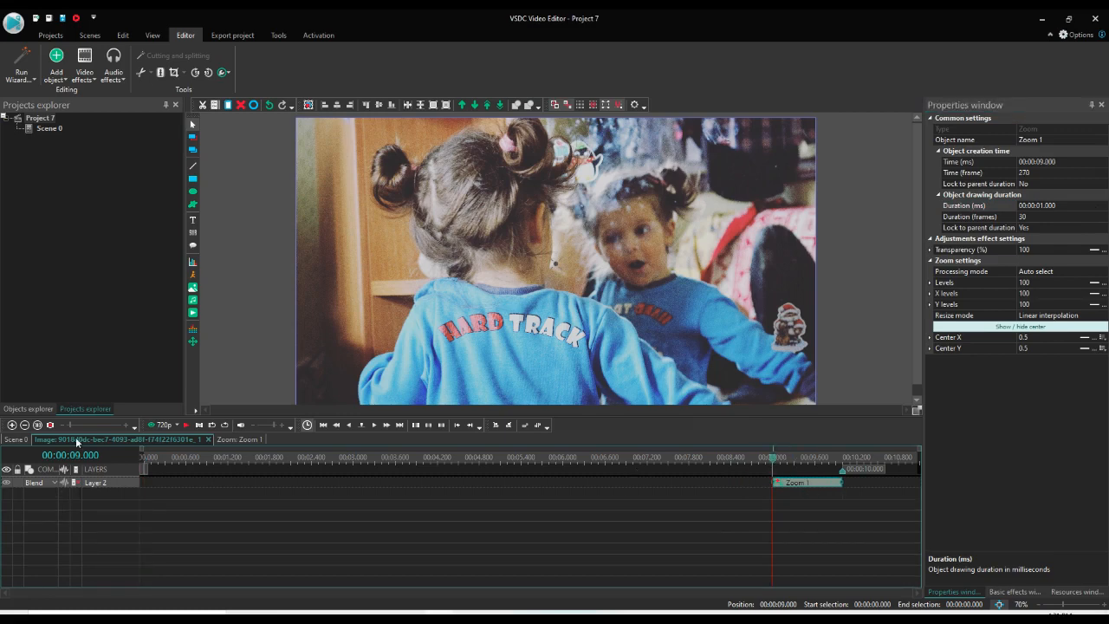
pyautogui.click(19, 440)
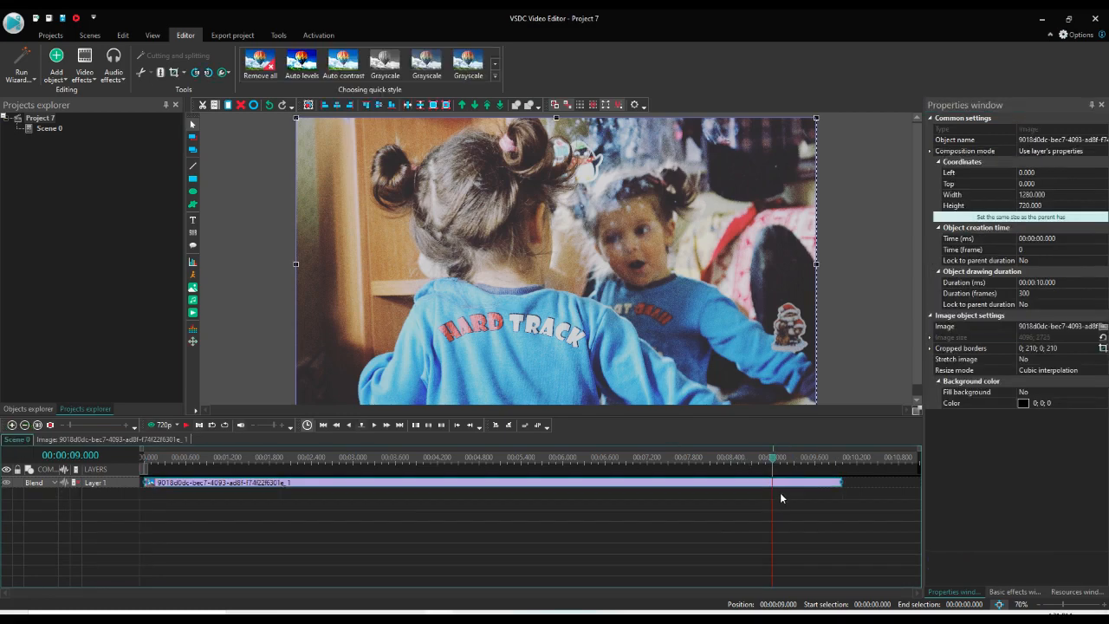
pyautogui.click(193, 287)
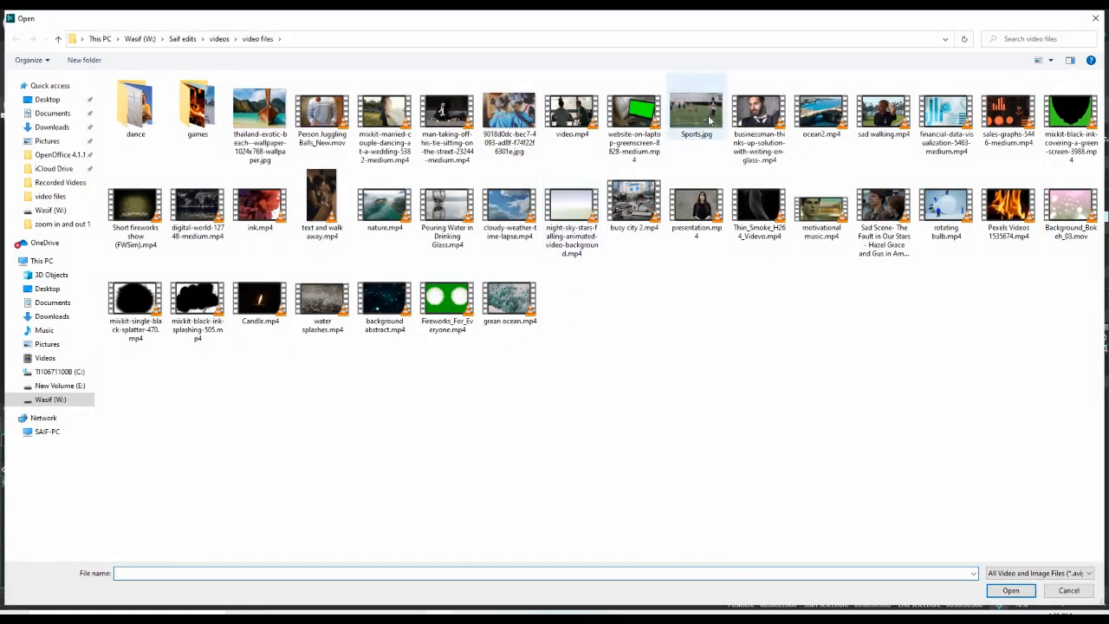
pyautogui.doubleClick(698, 109)
pyautogui.click(662, 369)
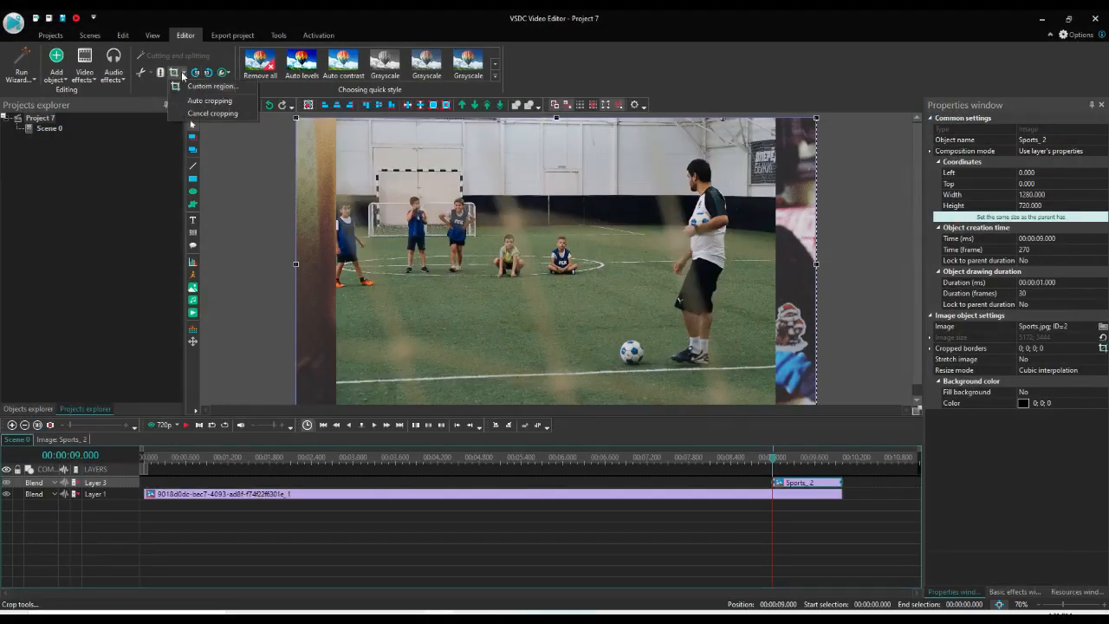
pyautogui.moveTo(805, 484); pyautogui.dragTo(842, 495)
# - Select the Zoom effect inside the image of the girl, make its X levels a linear change and open their graph
pyautogui.doubleClick(624, 482)
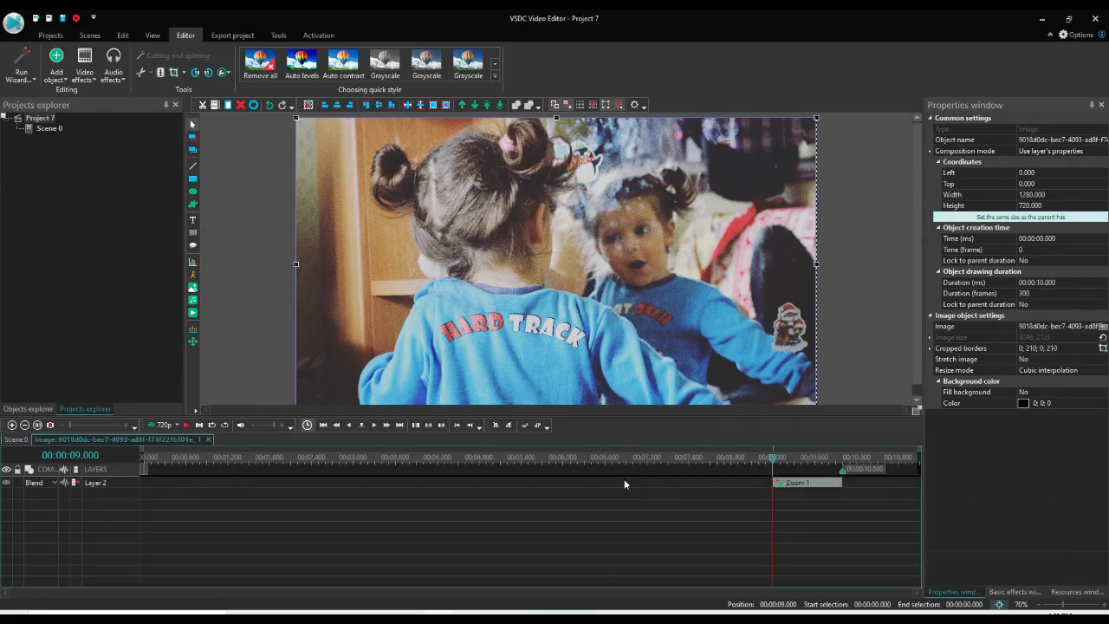
pyautogui.click(816, 483)
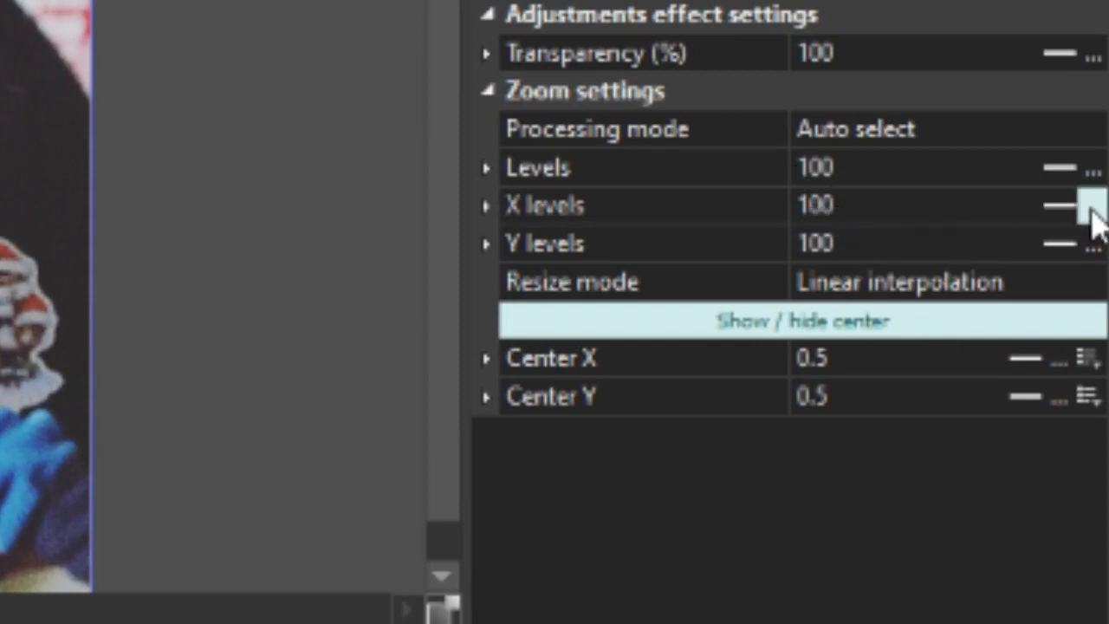
pyautogui.click(1058, 217)
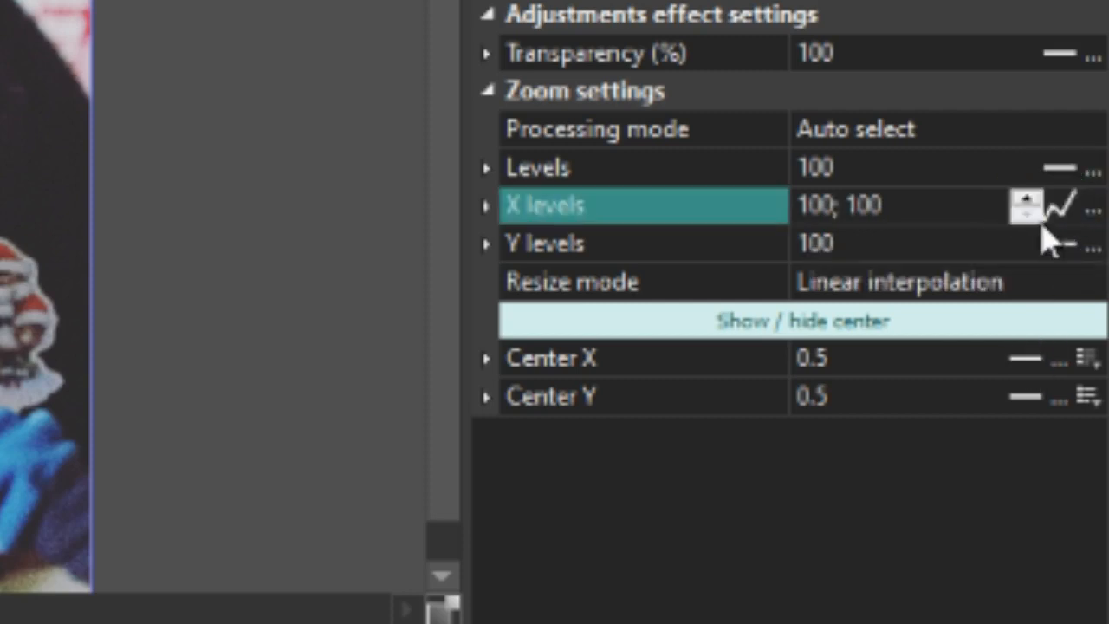
pyautogui.click(1087, 212)
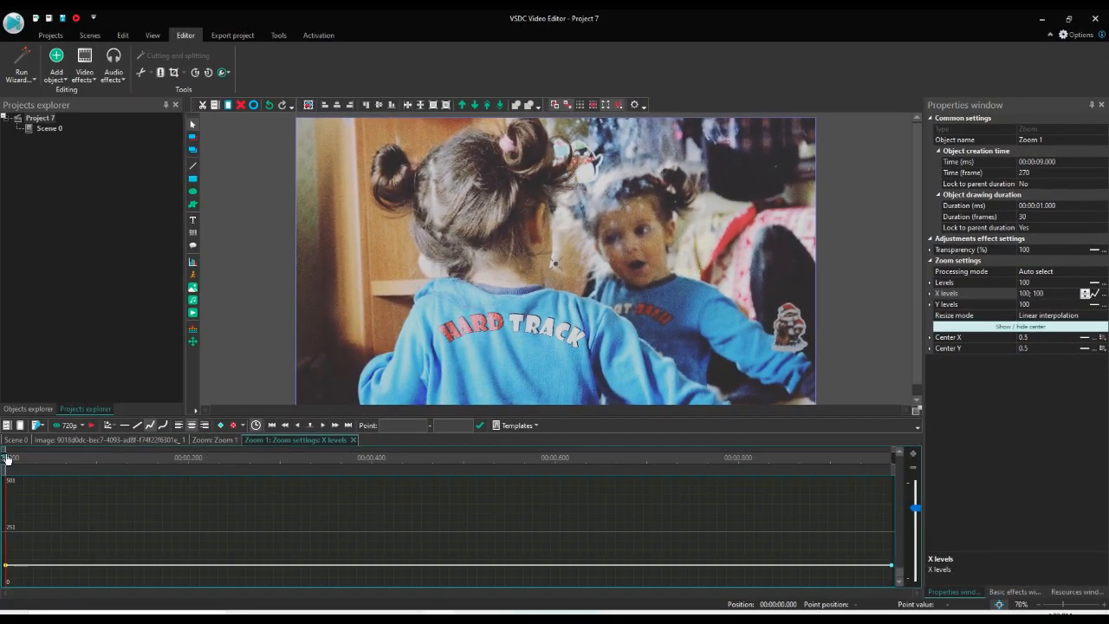
# - Lower the X levels graph's end point to 0, keeping the start point at 100, and preview the transition
pyautogui.click(5, 567)
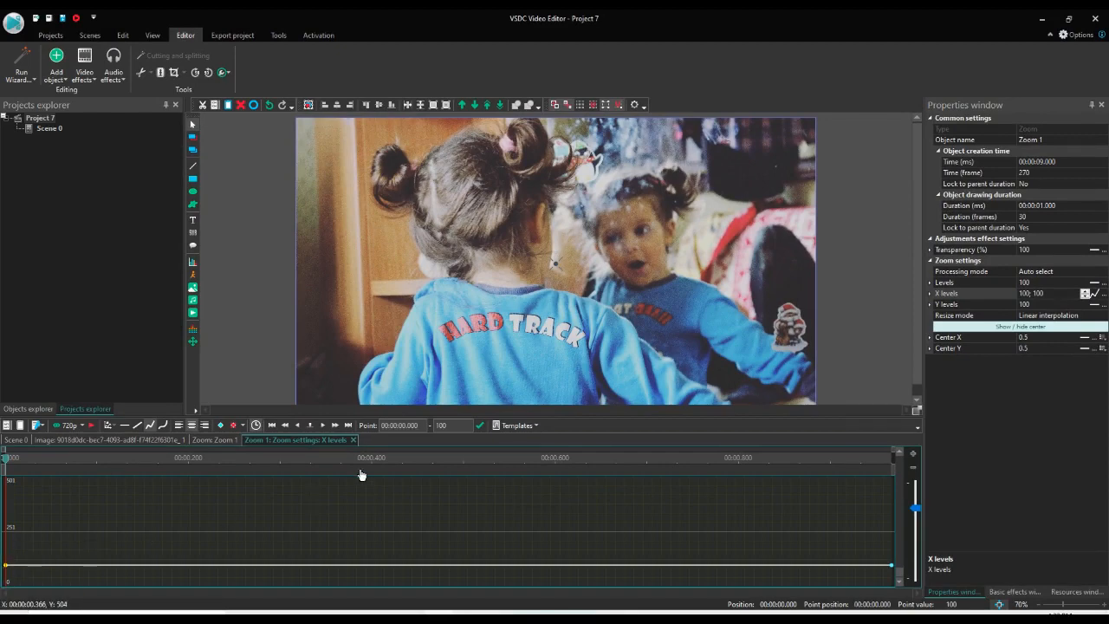
pyautogui.click(891, 568)
pyautogui.moveTo(893, 569); pyautogui.dragTo(893, 595)
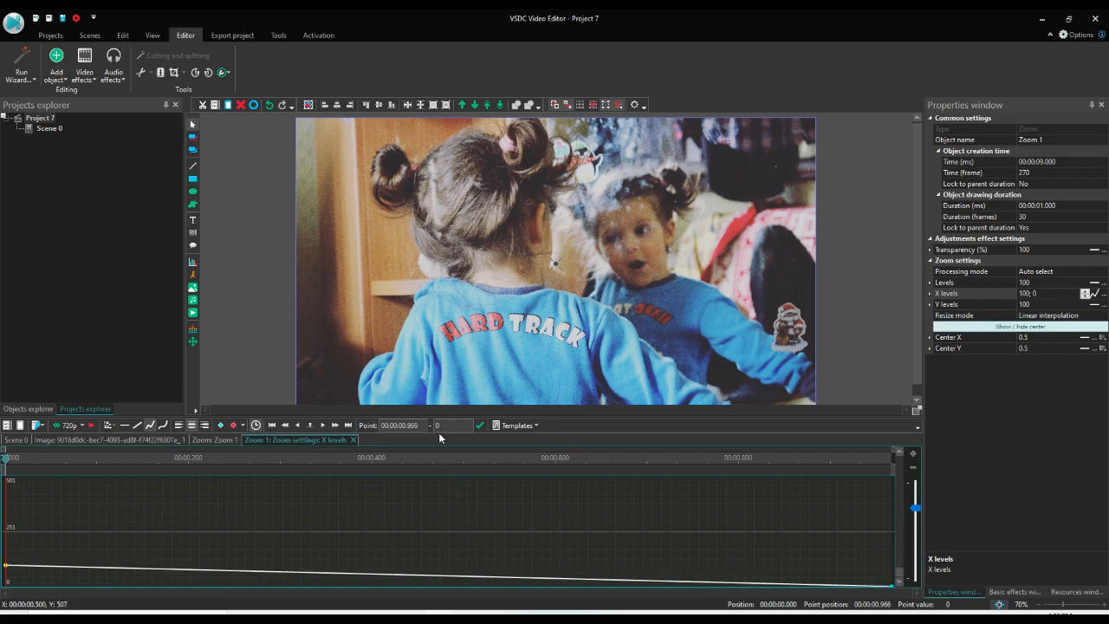
pyautogui.click(89, 424)
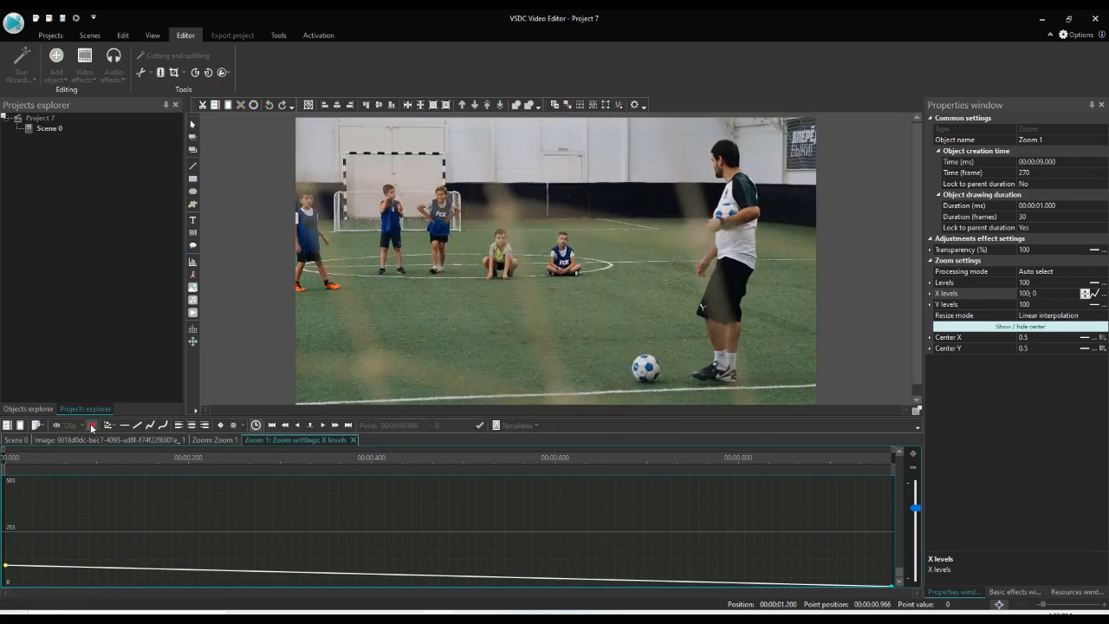
pyautogui.click(90, 424)
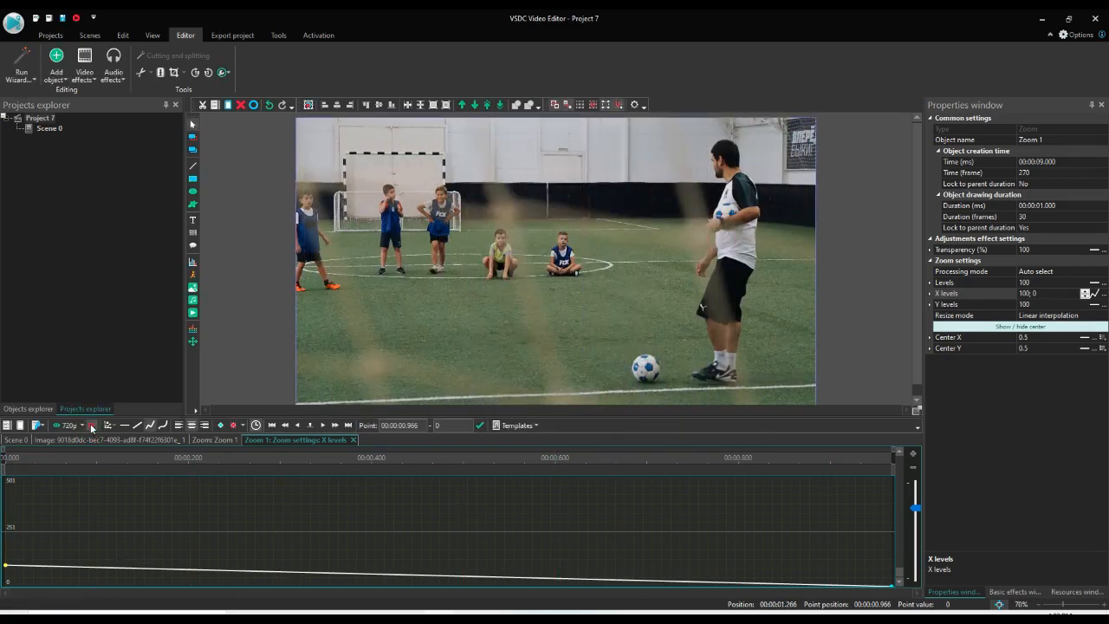
# - Add an X levels point at 0.400 seconds with a value of 110 and preview the transition from the start
pyautogui.click(372, 456)
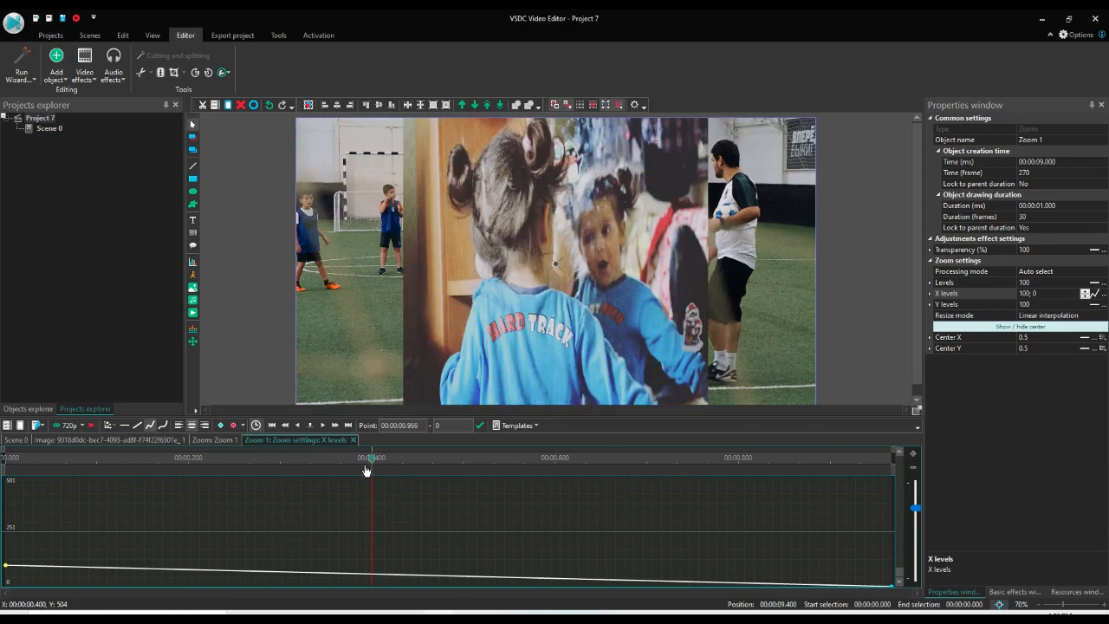
pyautogui.click(222, 424)
pyautogui.click(448, 426)
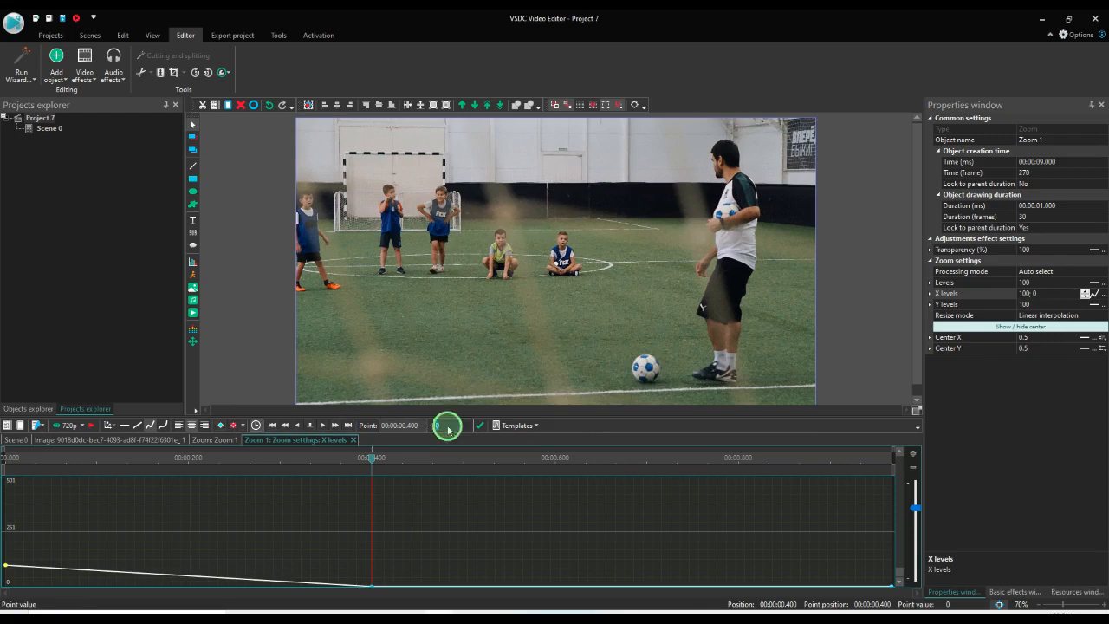
pyautogui.write('110')
pyautogui.press('Return')
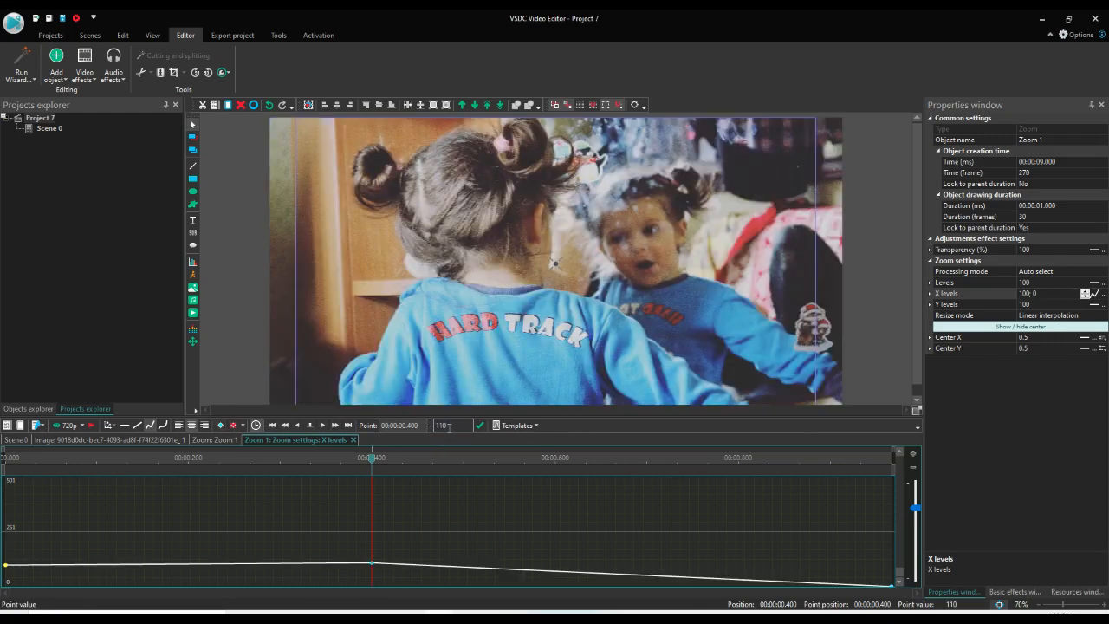
pyautogui.click(5, 458)
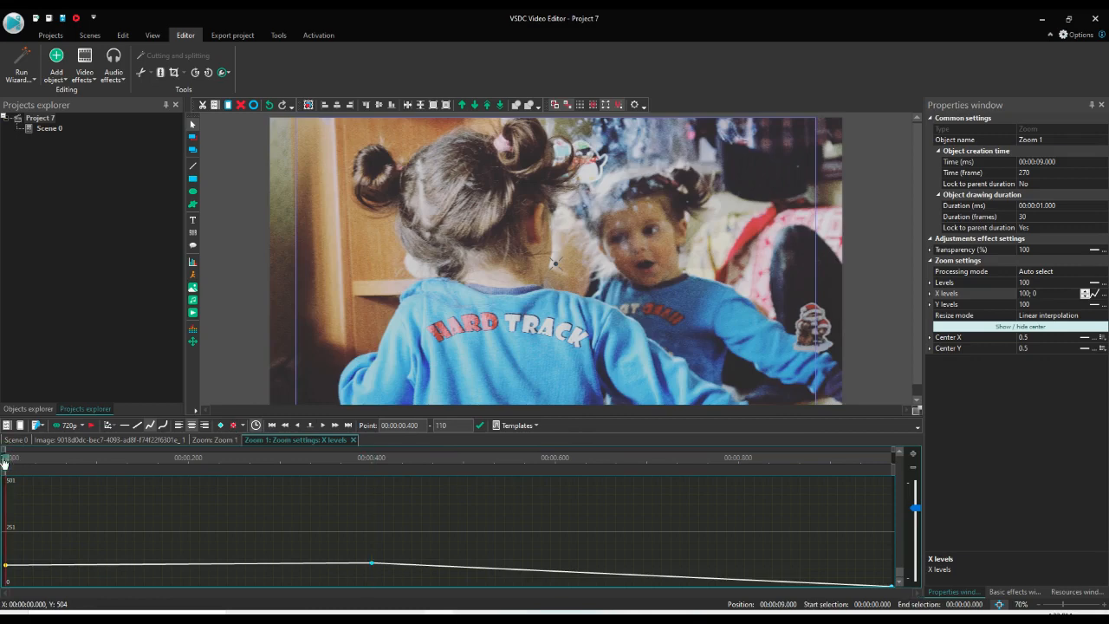
pyautogui.click(91, 425)
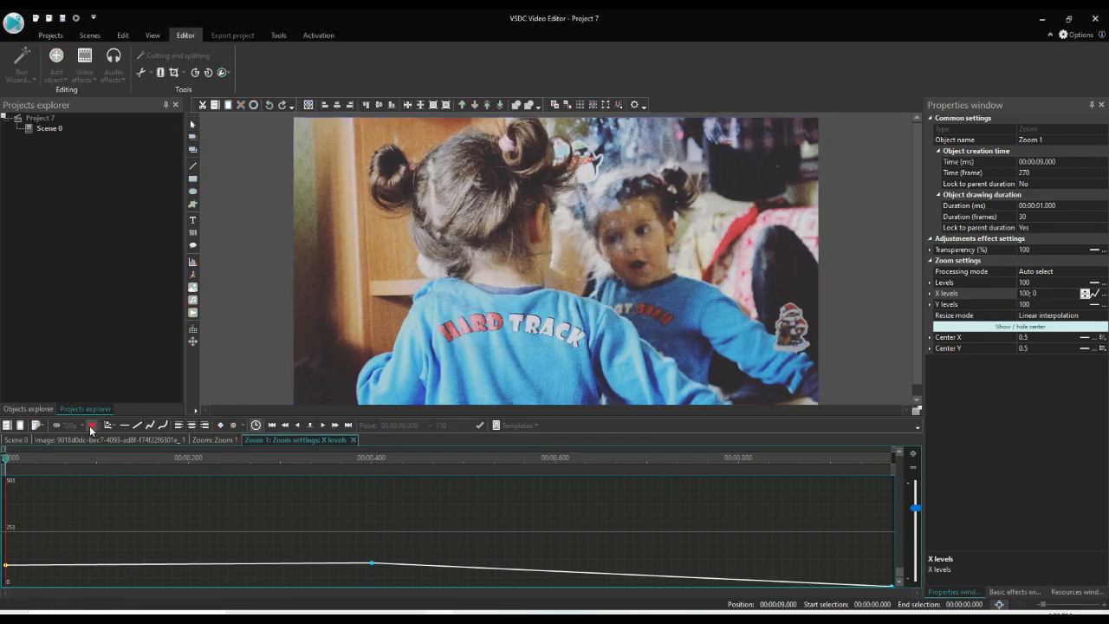
pyautogui.click(92, 427)
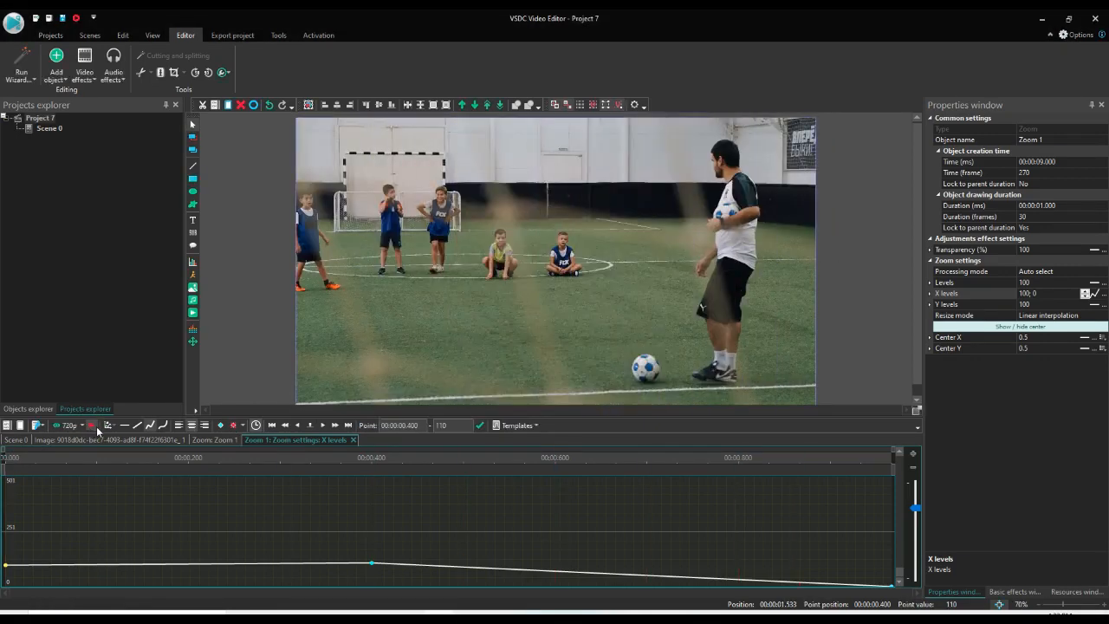
# - Move the zoom centre to the middle of the image's left edge, Center X 0 and Center Y 0.51, and preview the transition
pyautogui.click(201, 439)
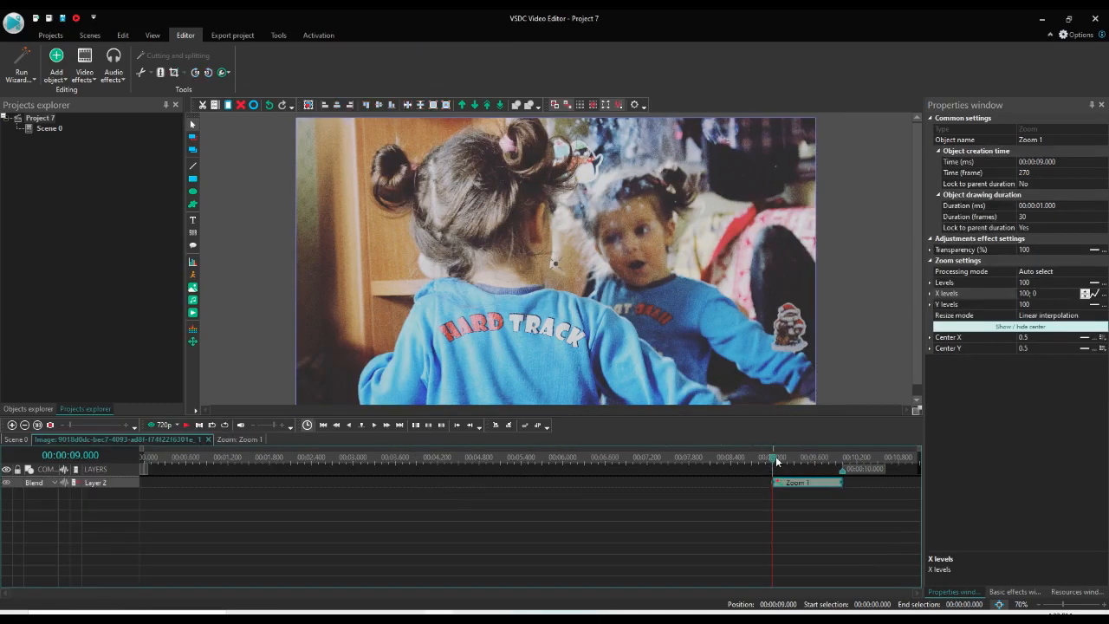
pyautogui.click(778, 456)
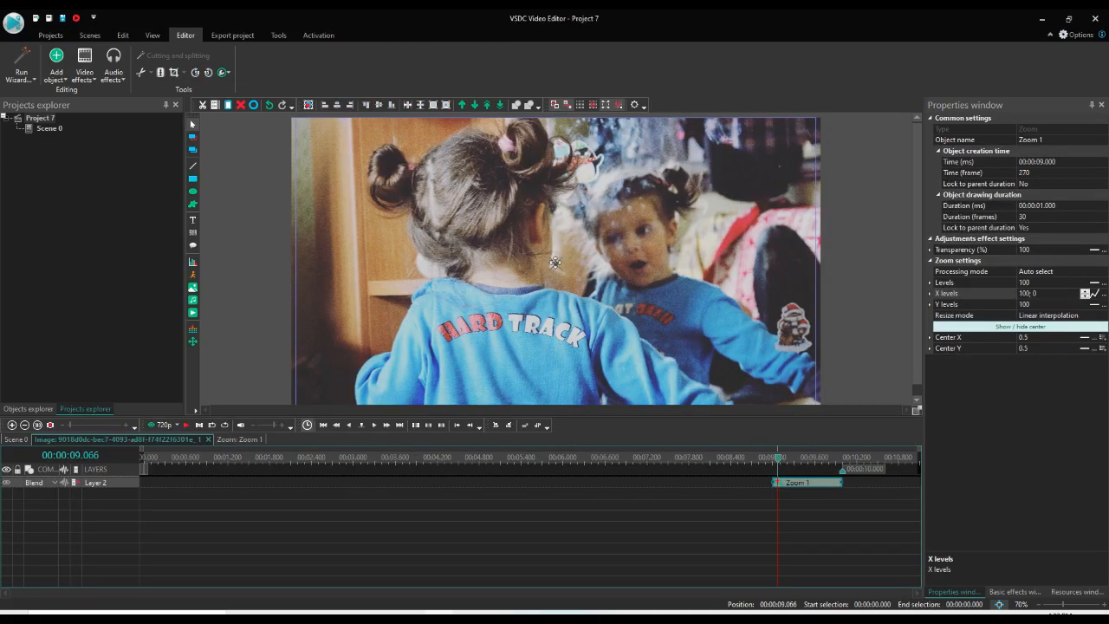
pyautogui.click(554, 261)
pyautogui.moveTo(554, 261); pyautogui.dragTo(296, 265)
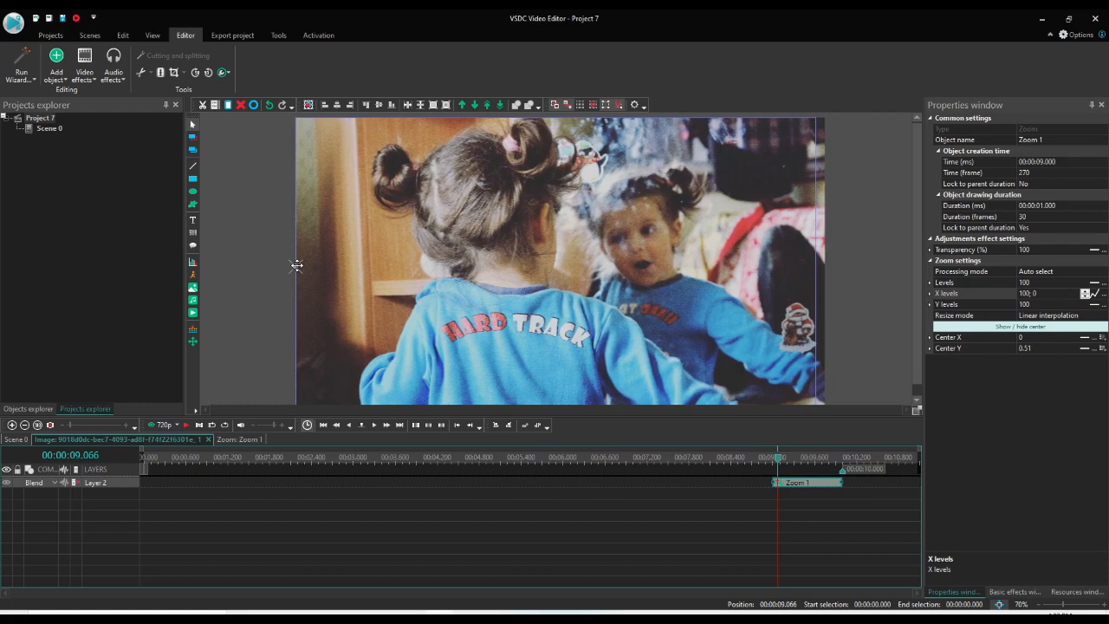
pyautogui.press('Left')
pyautogui.press('Left')
pyautogui.press('Left')
pyautogui.press('Left')
pyautogui.click(186, 425)
pyautogui.click(185, 426)
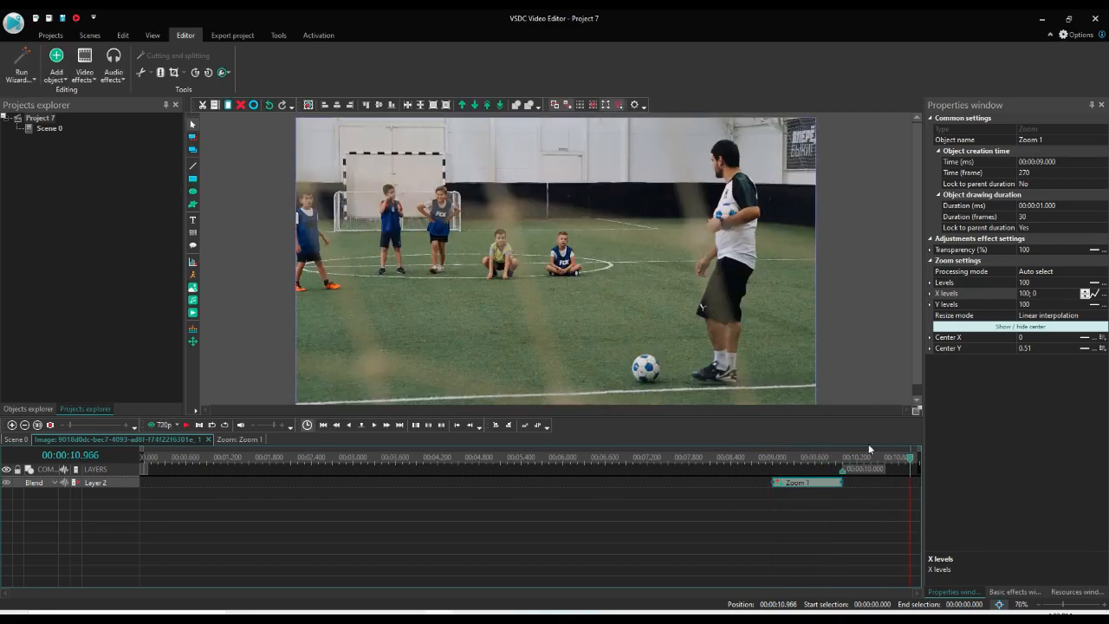
pyautogui.moveTo(819, 457); pyautogui.dragTo(805, 461)
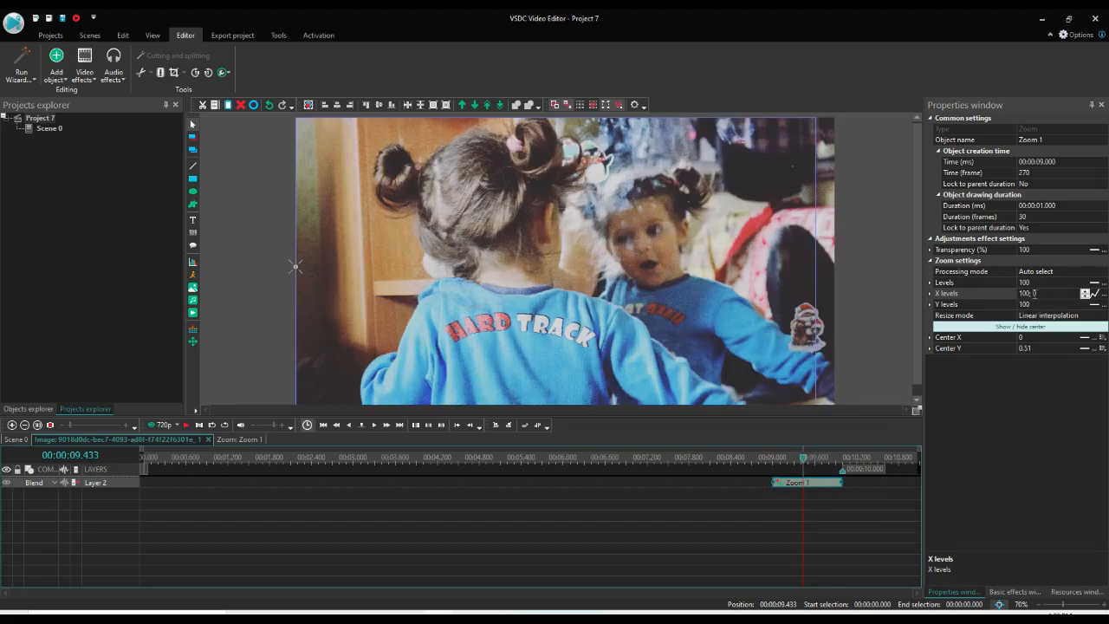
# - Reset the Zoom effect's X levels to a constant 100 and open a linear-change graph for its Y levels
pyautogui.click(1033, 293)
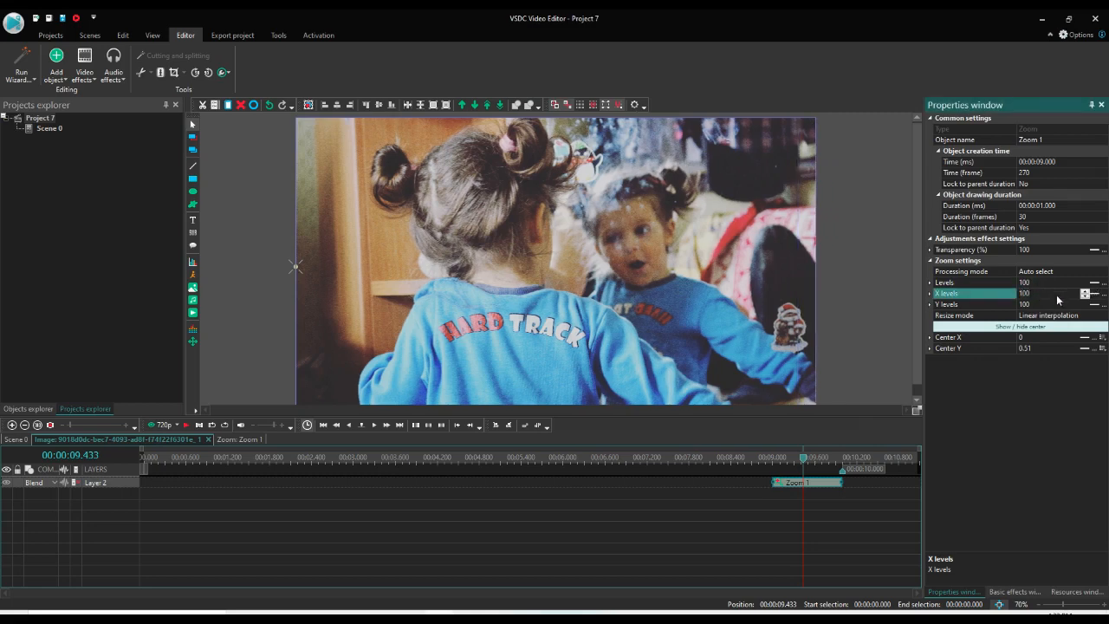
pyautogui.click(1052, 304)
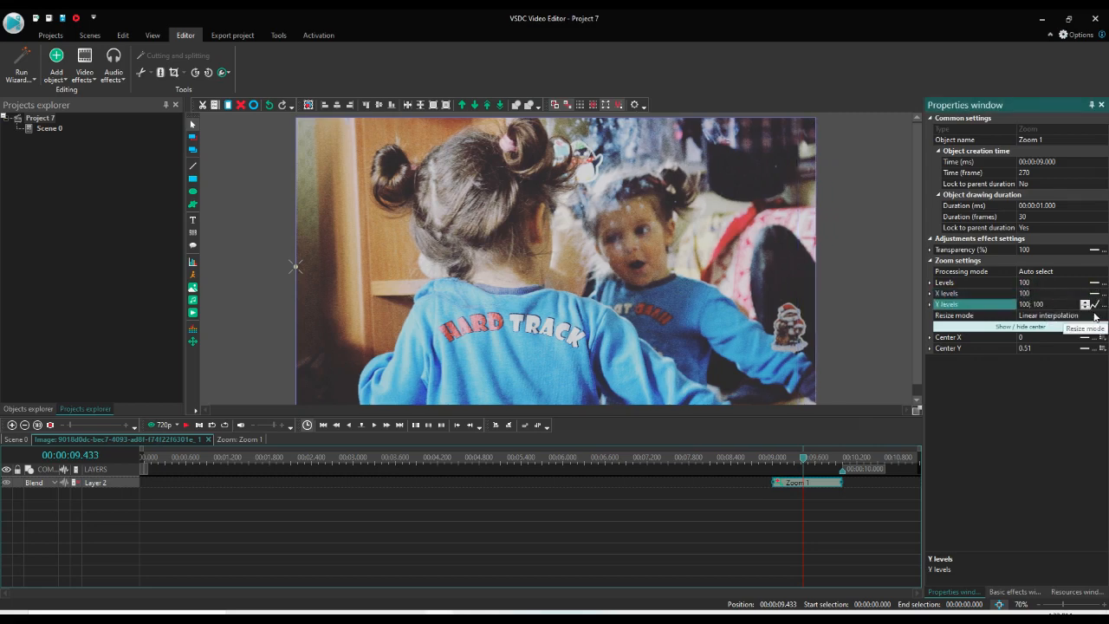
pyautogui.click(1097, 306)
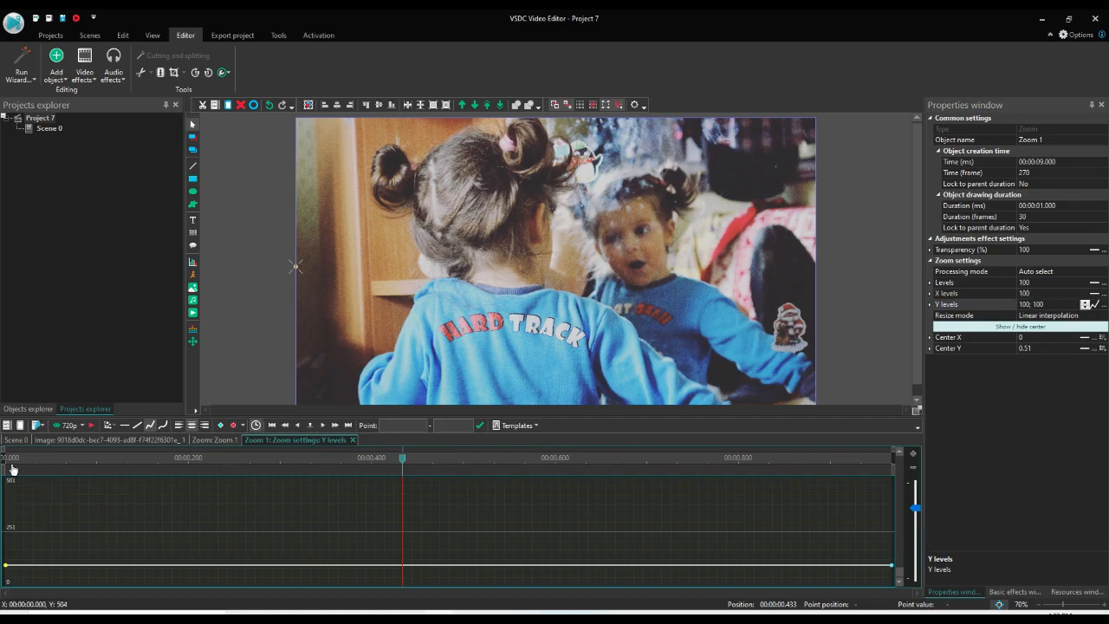
# - Return to the start of the effect and move the zoom centre back to Center X 0.5 and Center Y 0.5
pyautogui.click(9, 459)
pyautogui.moveTo(294, 265); pyautogui.dragTo(554, 266)
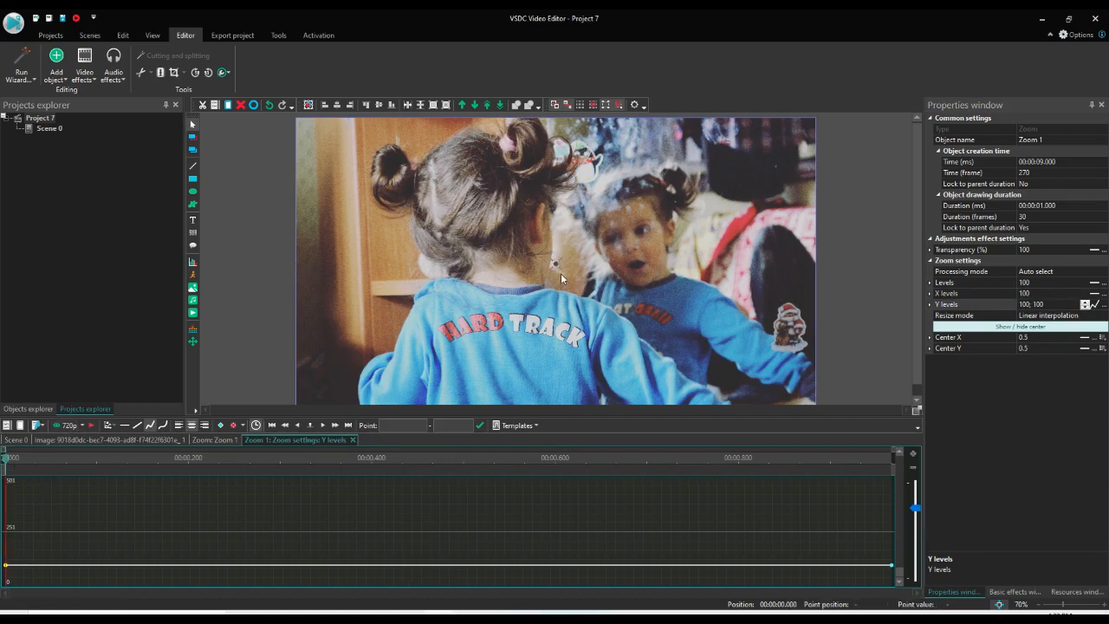
# - Add a Y levels point at 0.400 seconds, set the end point at 0.966 seconds to 0, and preview the transition
pyautogui.click(5, 566)
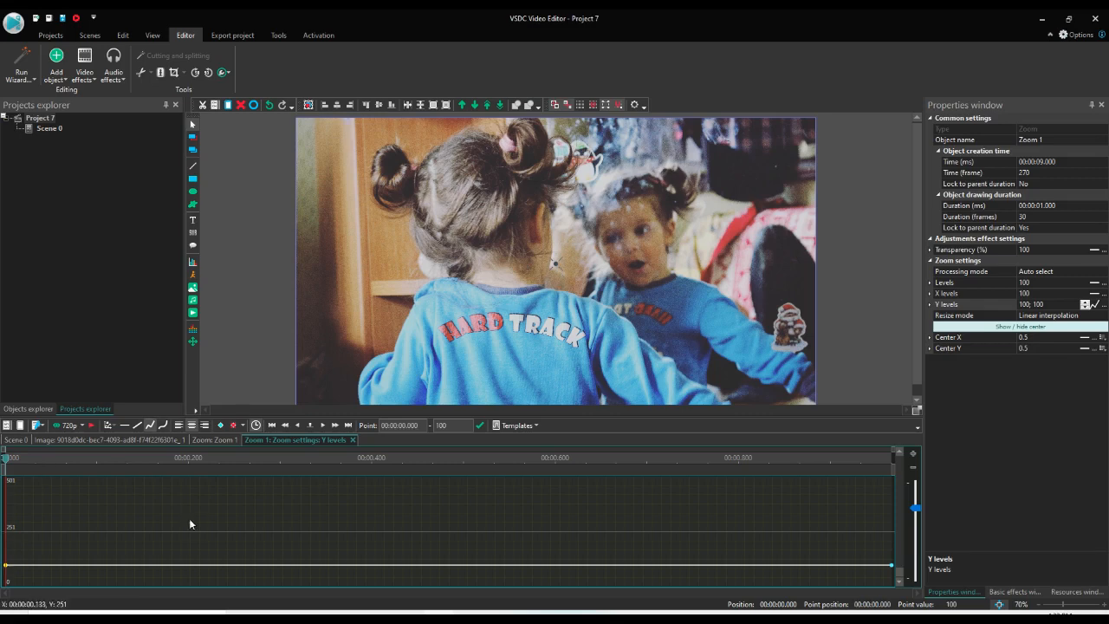
pyautogui.click(371, 459)
pyautogui.doubleClick(455, 426)
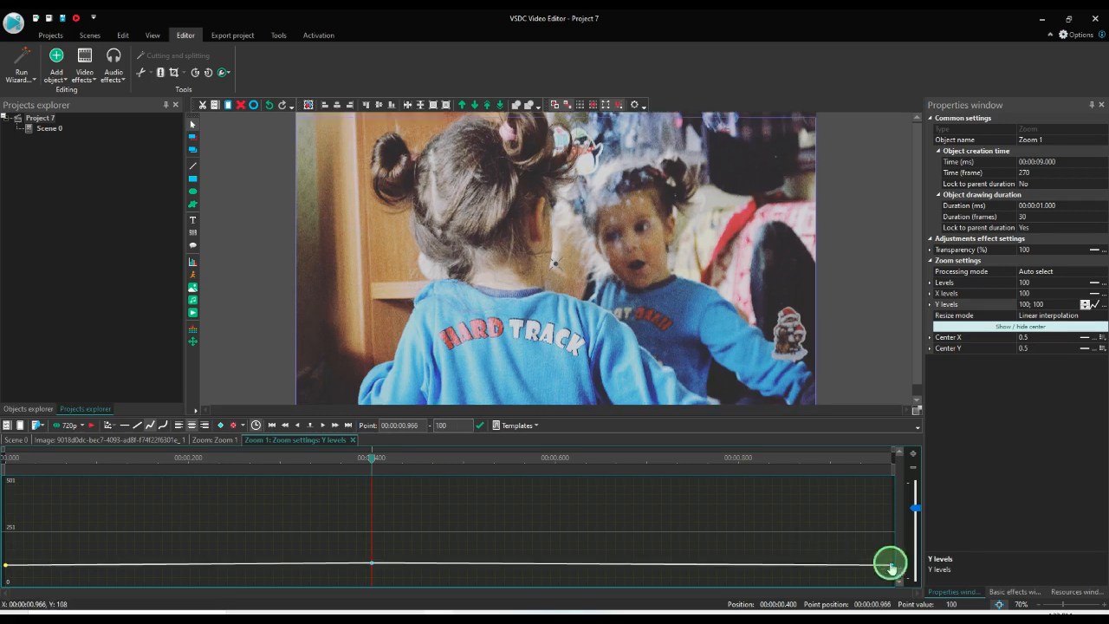
pyautogui.moveTo(891, 564); pyautogui.dragTo(897, 598)
pyautogui.click(88, 427)
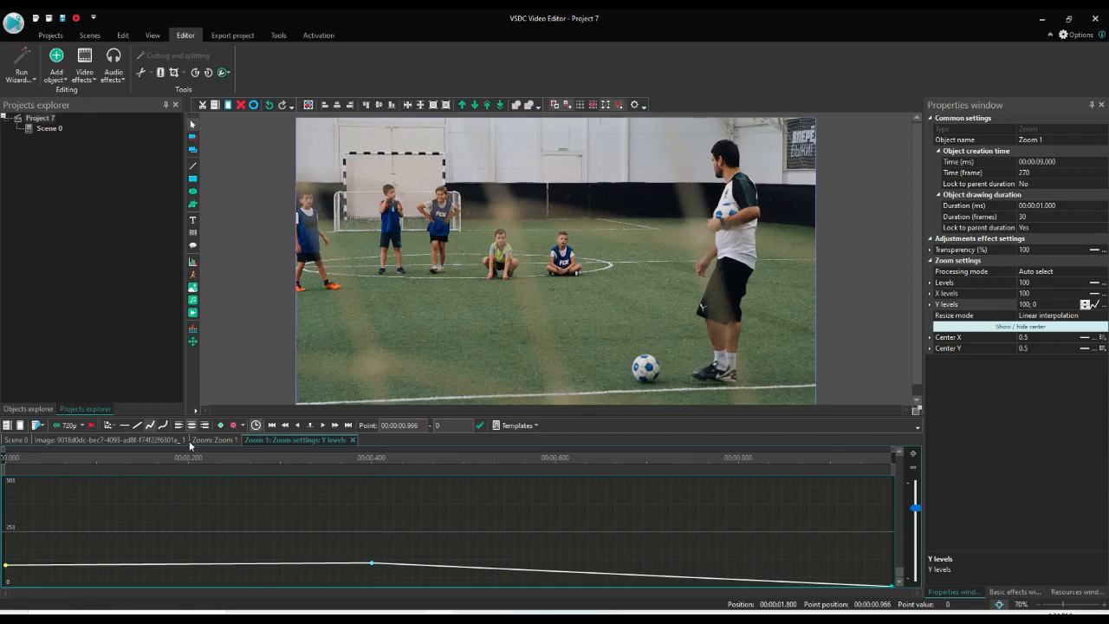
# - Move the zoom centre to the middle of the image's top edge, Center X 0.49 and Center Y 0.01, and preview from the start
pyautogui.click(394, 457)
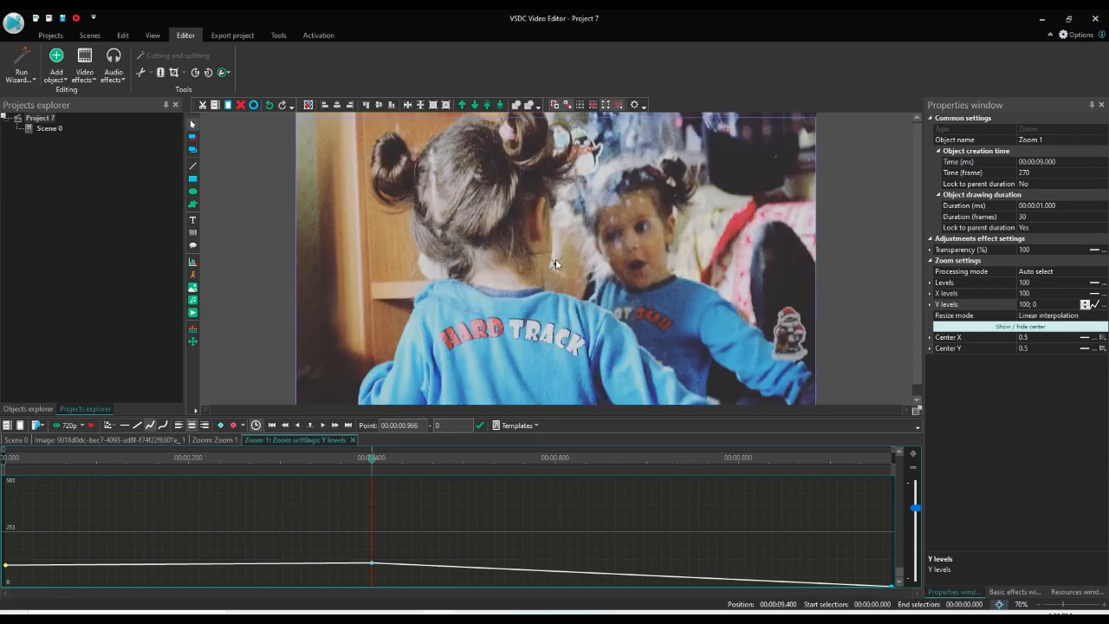
pyautogui.moveTo(556, 263); pyautogui.dragTo(555, 123)
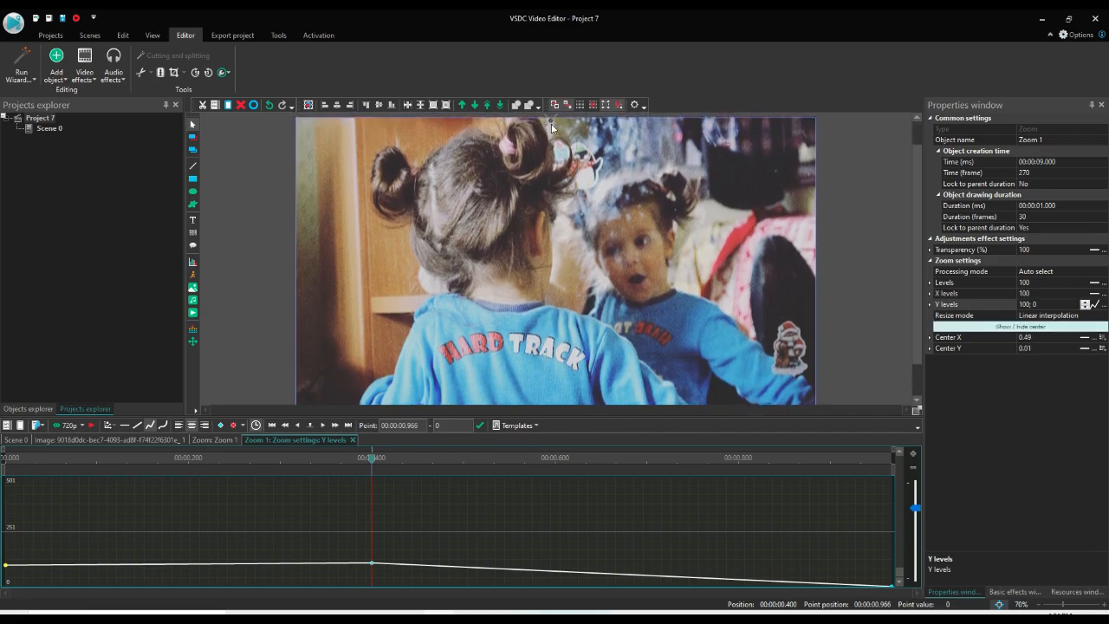
pyautogui.click(7, 457)
pyautogui.click(92, 427)
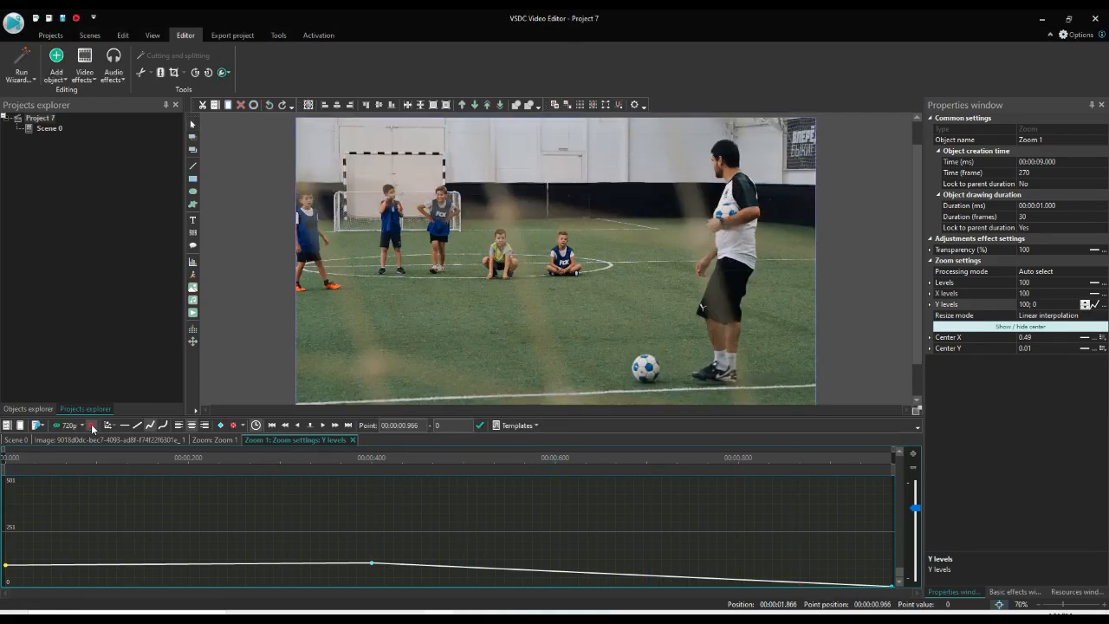
# - Return to the main scene and place the Sports image on the layer above the first image, starting at about 9.166 seconds
pyautogui.click(170, 439)
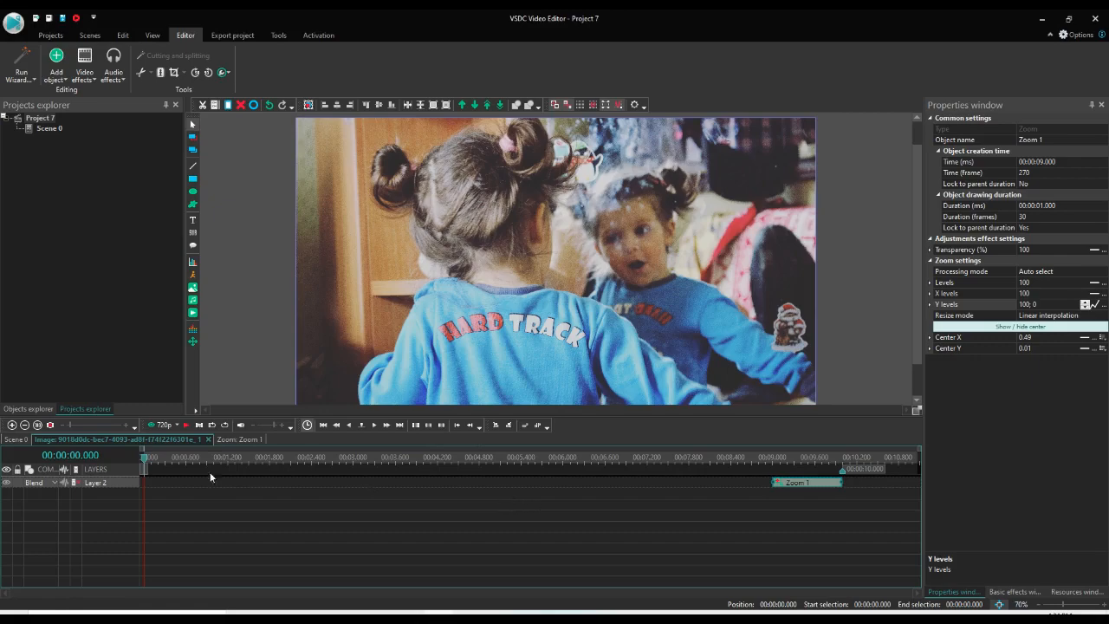
pyautogui.click(15, 439)
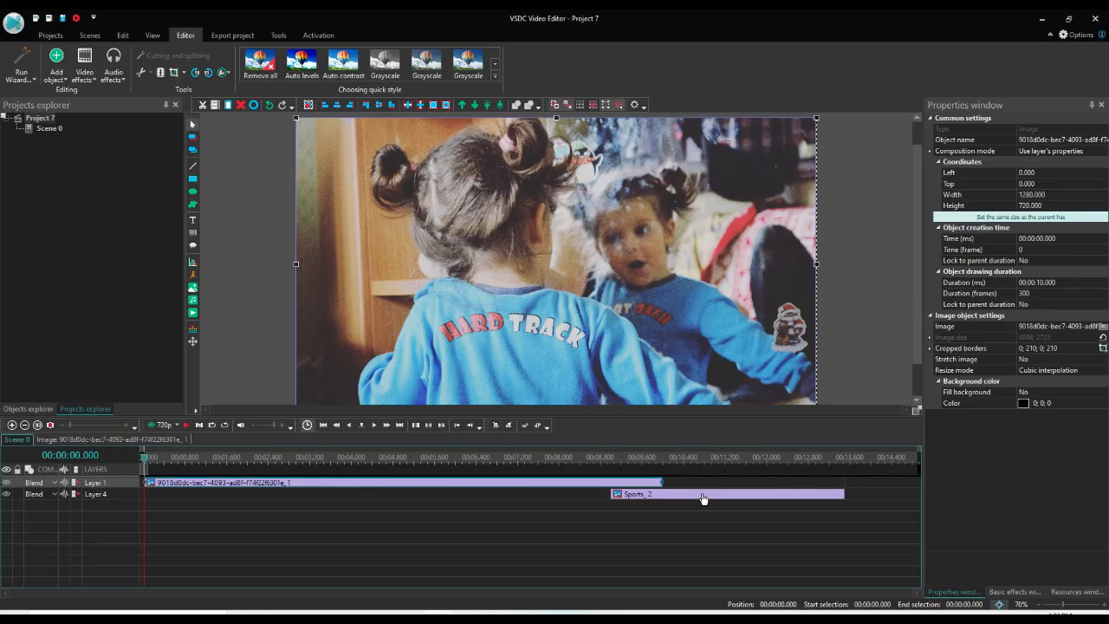
pyautogui.click(702, 495)
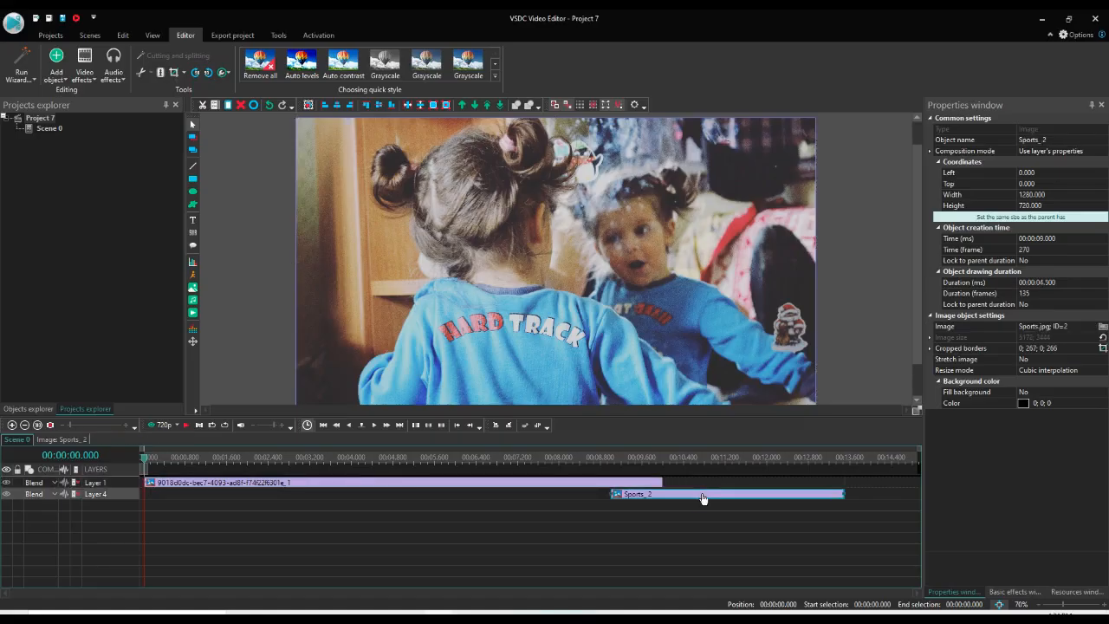
pyautogui.click(611, 459)
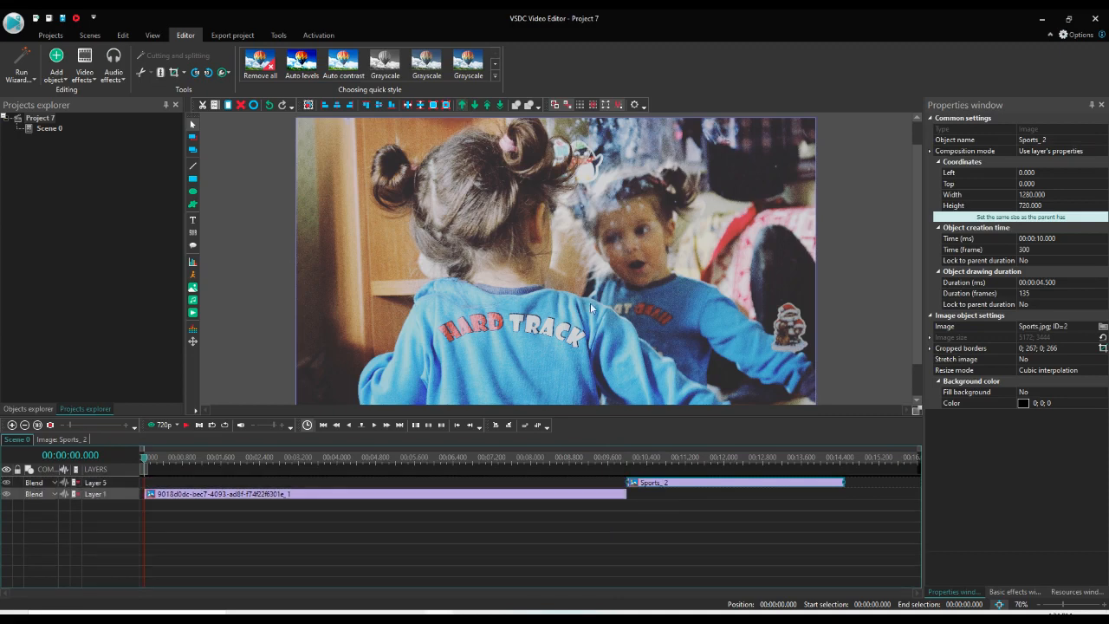
pyautogui.moveTo(683, 482); pyautogui.dragTo(640, 487)
# - Add a Zoom effect to the Sports image and shorten its duration to 1 second from the image's start
pyautogui.doubleClick(639, 483)
pyautogui.click(84, 65)
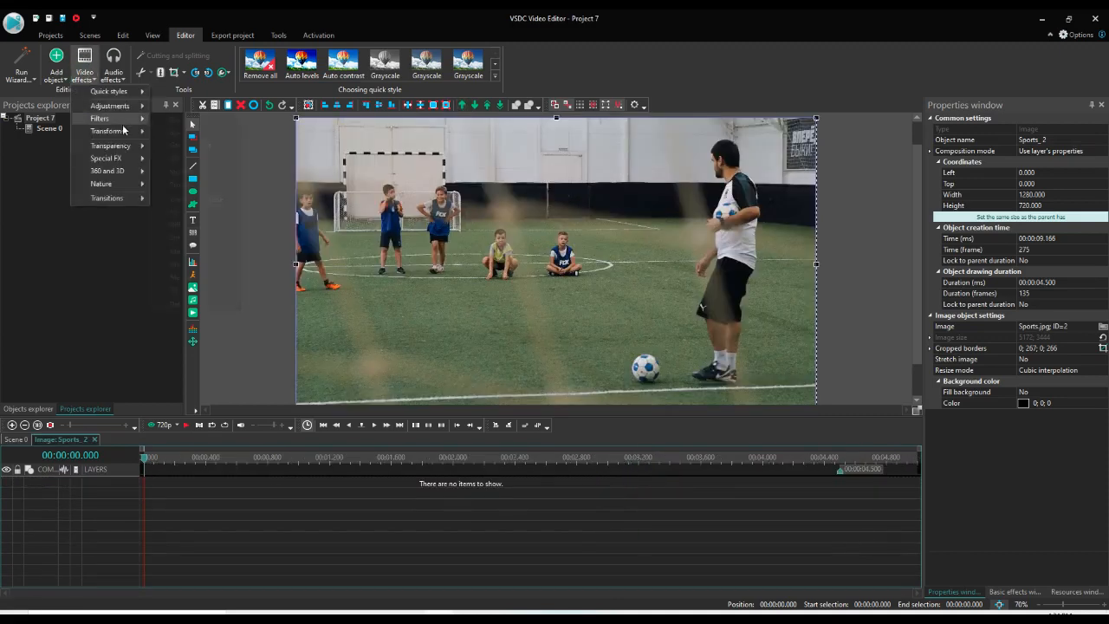
pyautogui.moveTo(121, 131)
pyautogui.click(179, 208)
pyautogui.click(660, 370)
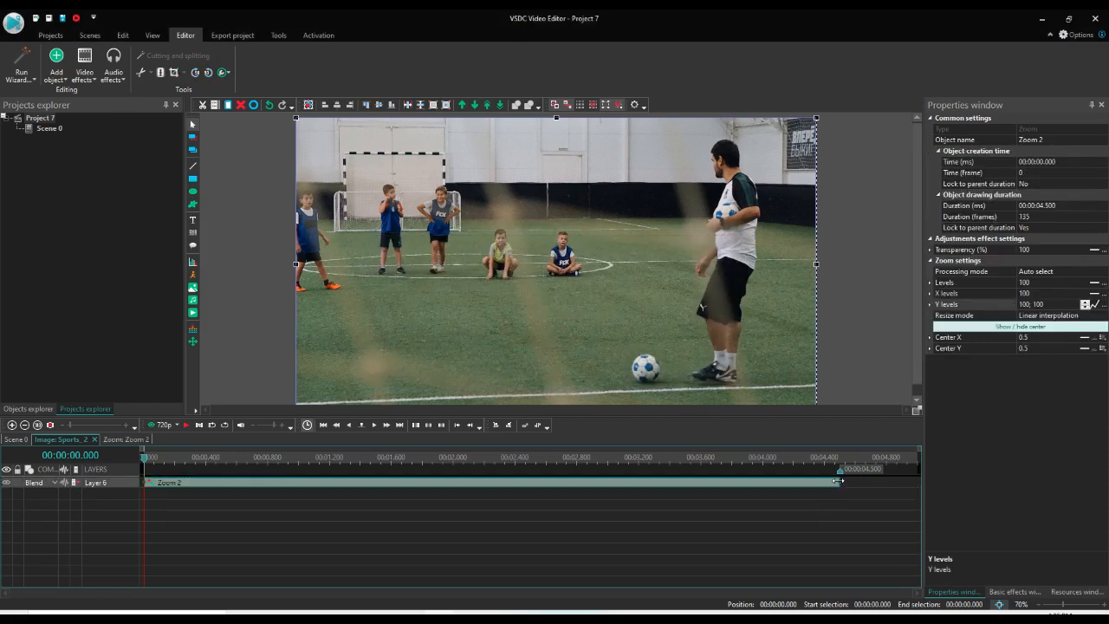
pyautogui.moveTo(840, 481); pyautogui.dragTo(295, 470)
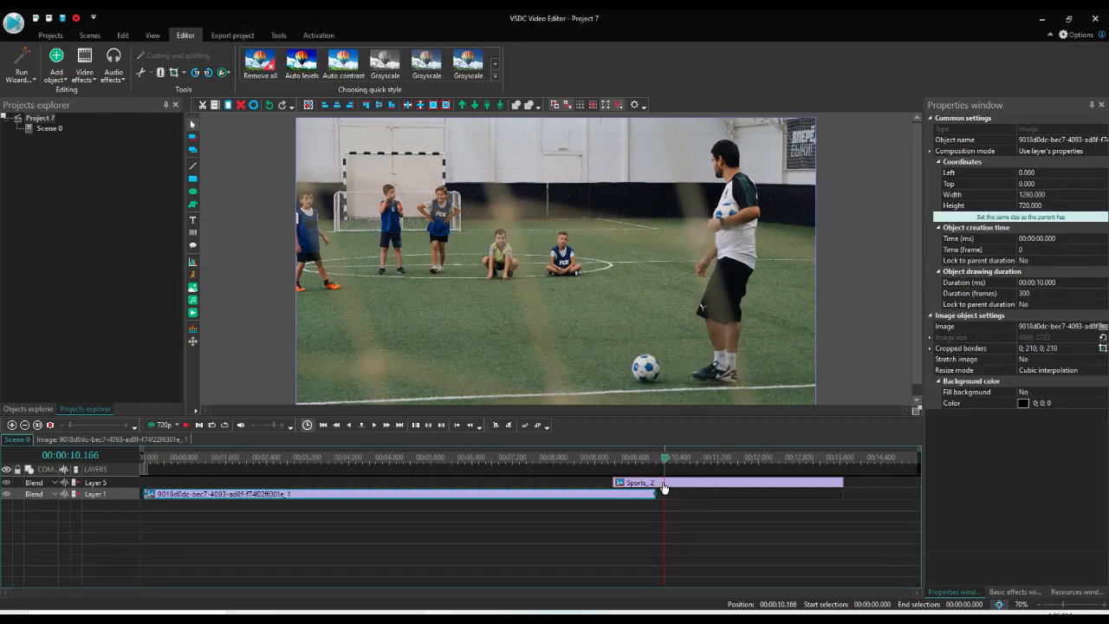
# - Align the Sports image on the scene timeline so that it starts at 9.000 seconds
pyautogui.click(668, 485)
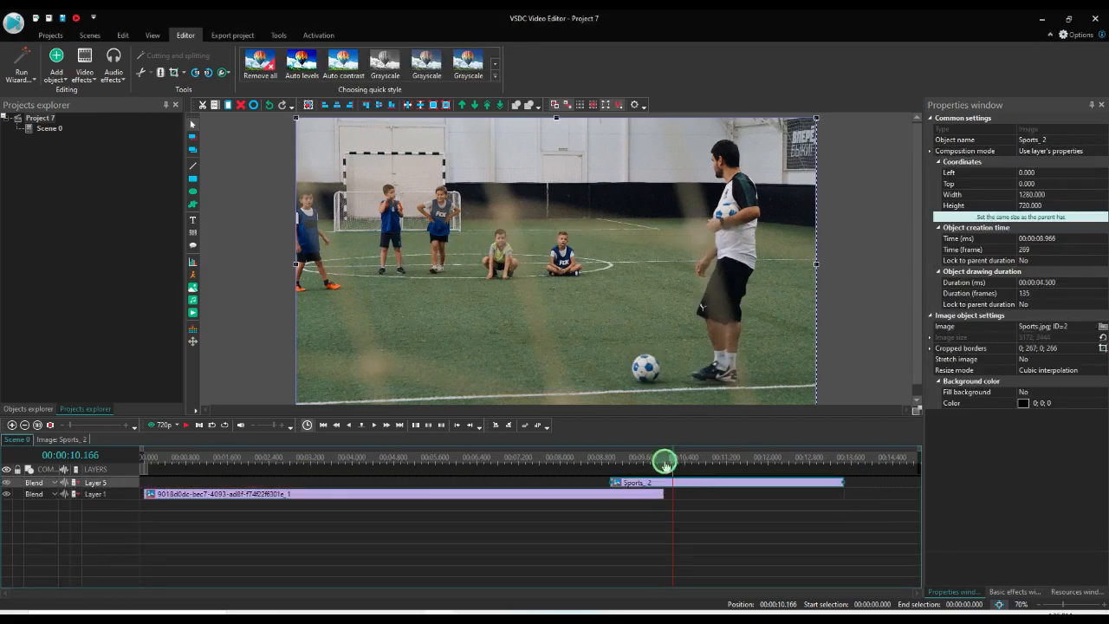
pyautogui.doubleClick(669, 485)
pyautogui.click(15, 439)
pyautogui.moveTo(674, 484); pyautogui.dragTo(676, 484)
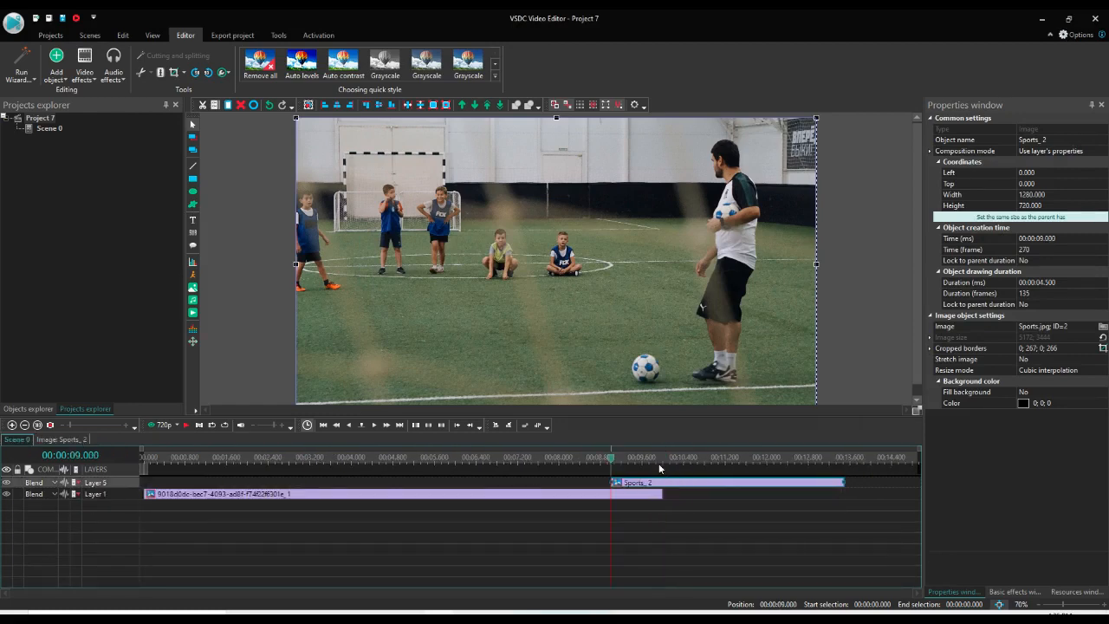
# - Reopen the Sports image's timeline and set its Zoom effect's Y levels to a constant 100
pyautogui.doubleClick(672, 483)
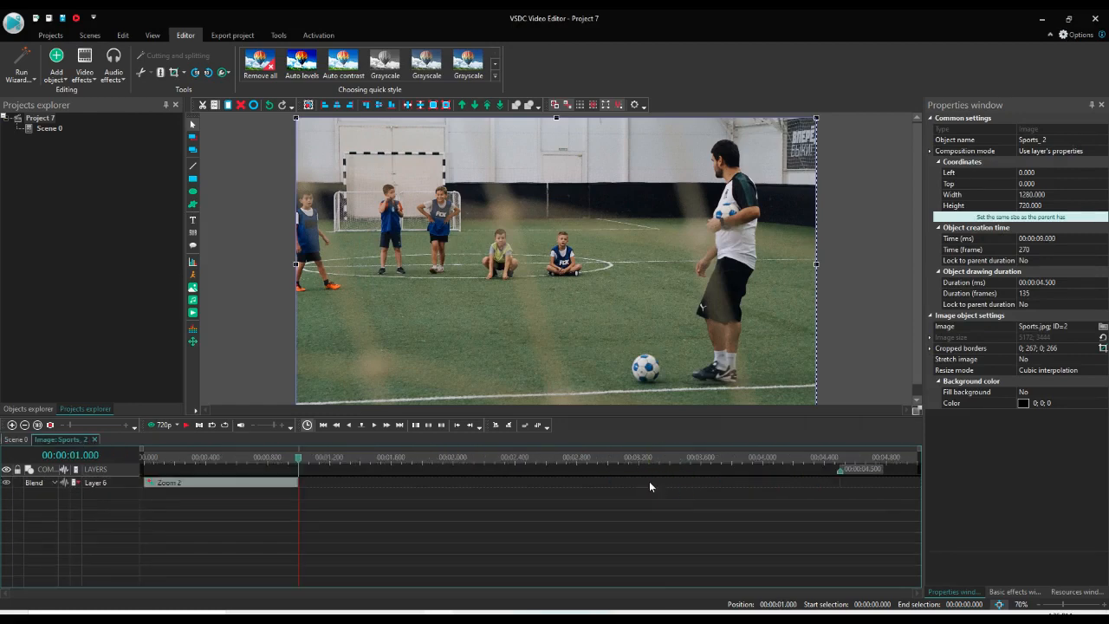
pyautogui.click(154, 459)
pyautogui.click(188, 483)
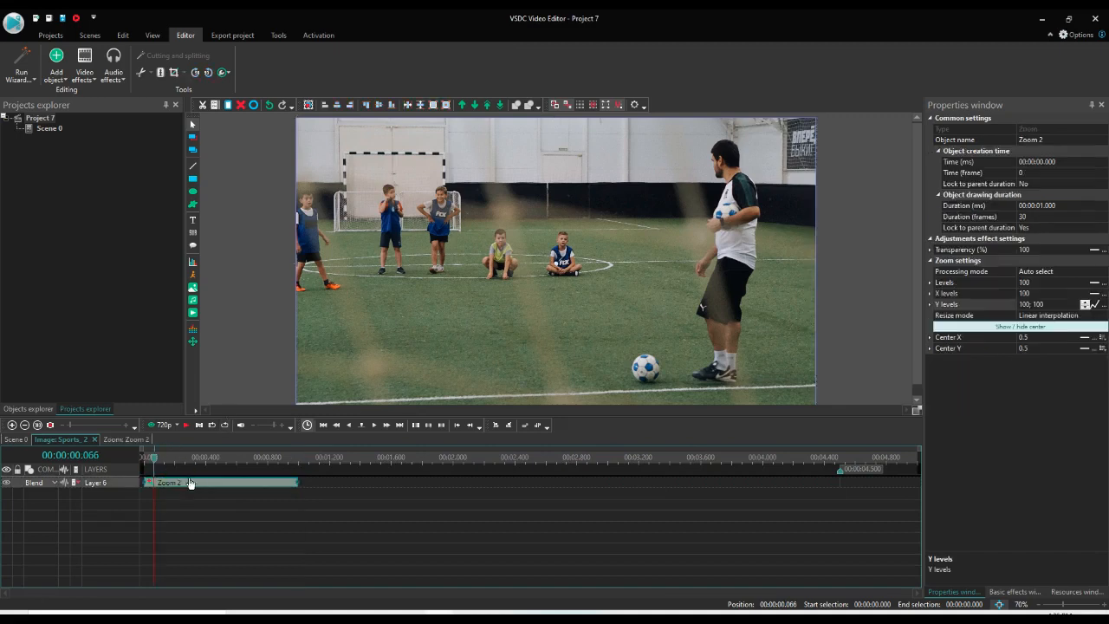
pyautogui.moveTo(1058, 304); pyautogui.dragTo(965, 307)
pyautogui.write('100')
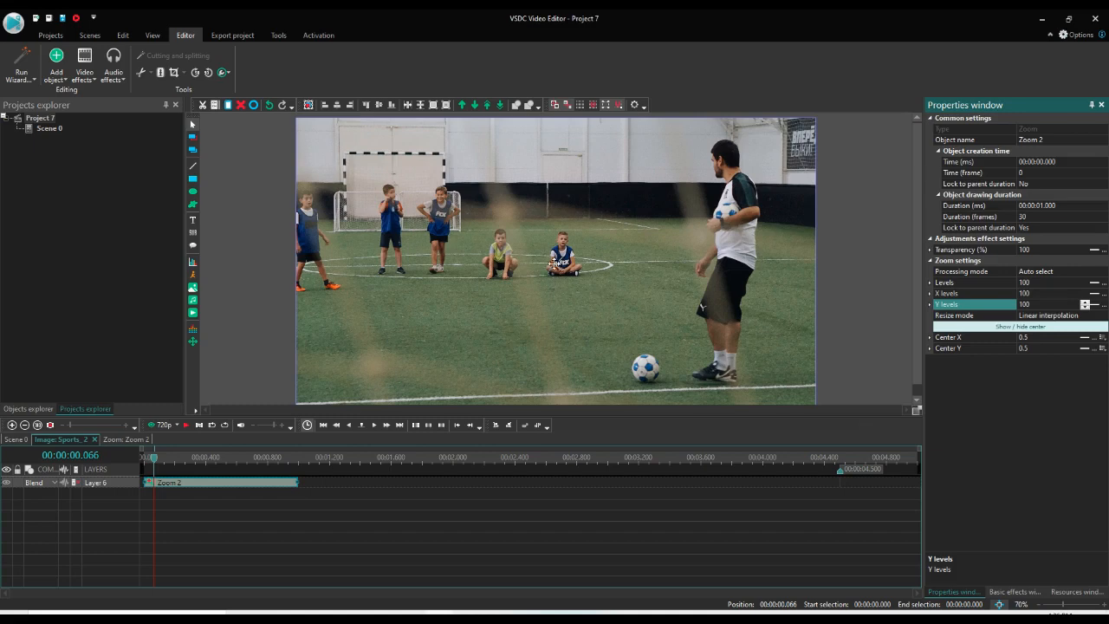
pyautogui.click(554, 264)
# - Animate the Sports zoom's X levels linearly from 0 at the start to 110 at 0.600 seconds and 100 at the end, and preview
pyautogui.click(1098, 295)
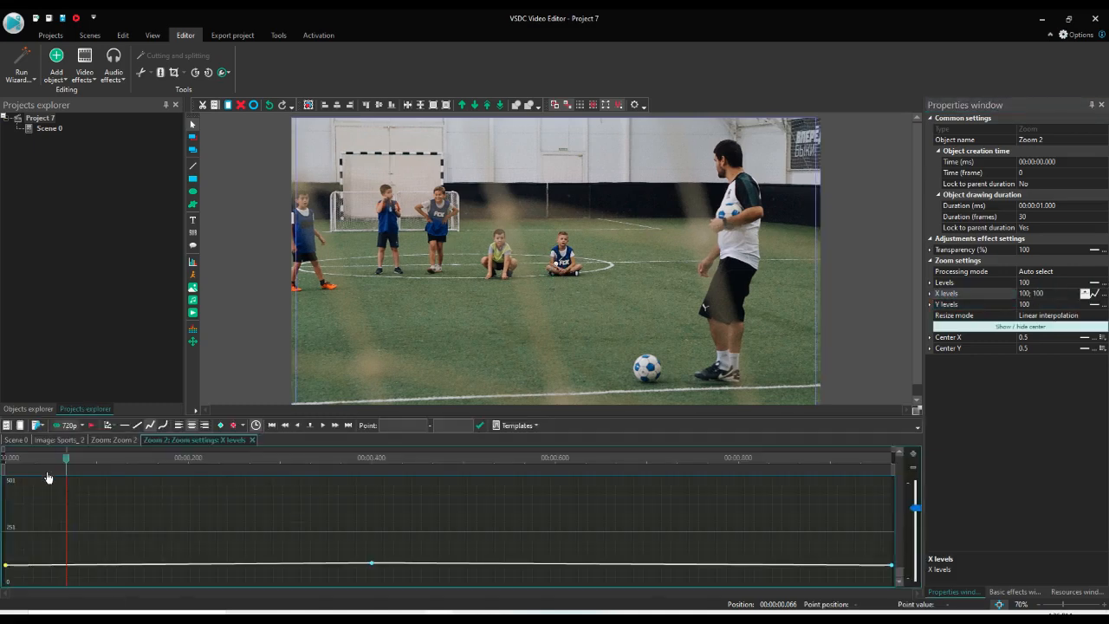
pyautogui.moveTo(5, 568); pyautogui.dragTo(4, 582)
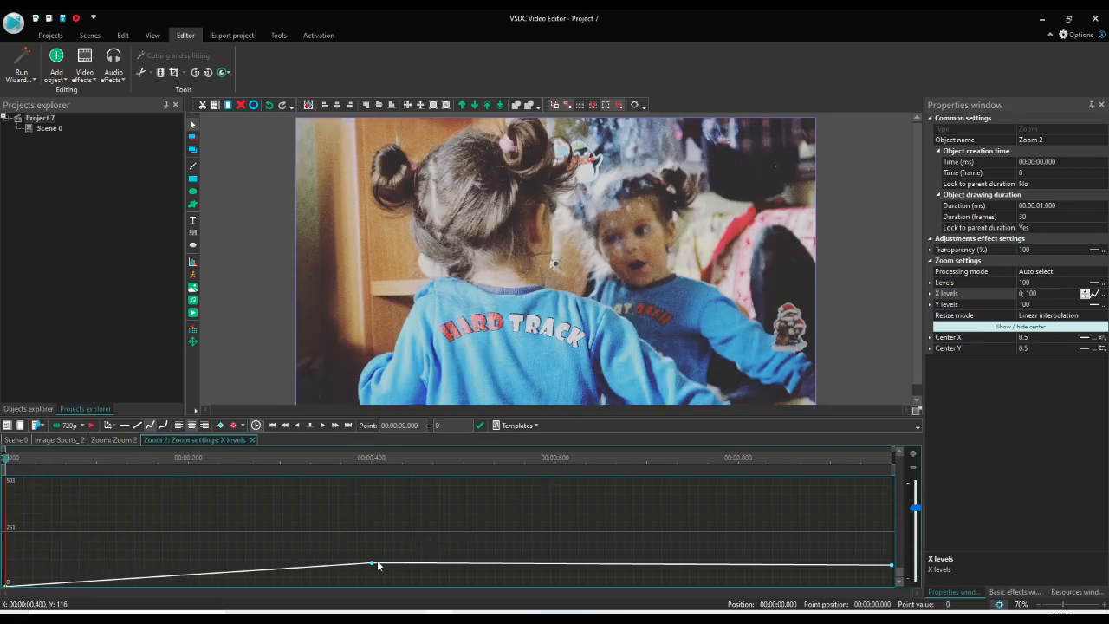
pyautogui.moveTo(372, 564); pyautogui.dragTo(549, 565)
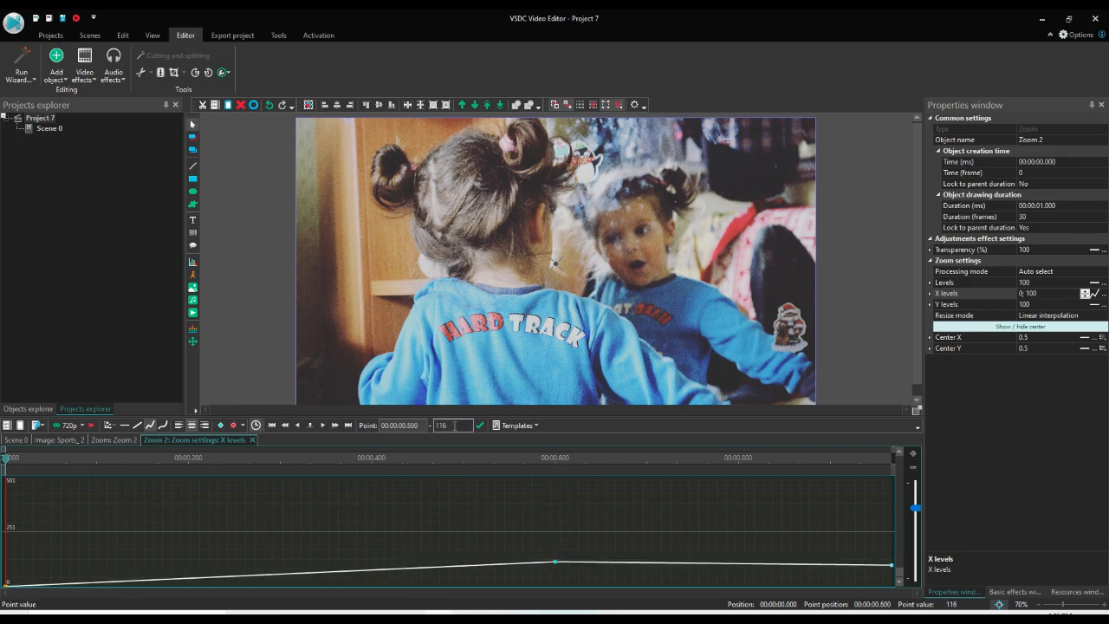
pyautogui.write('10')
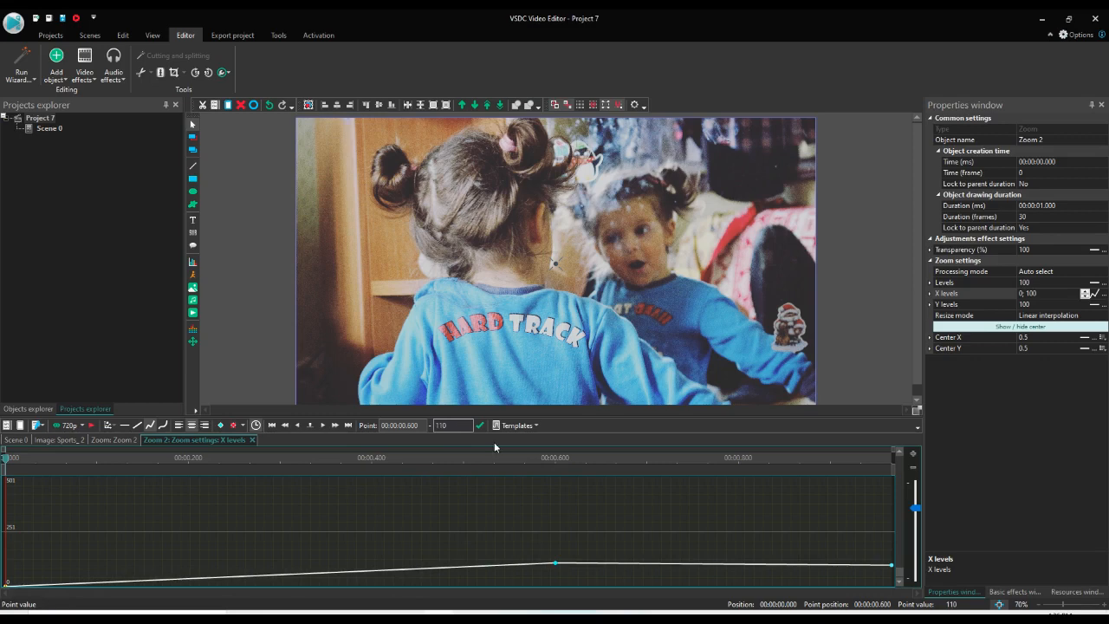
pyautogui.click(893, 567)
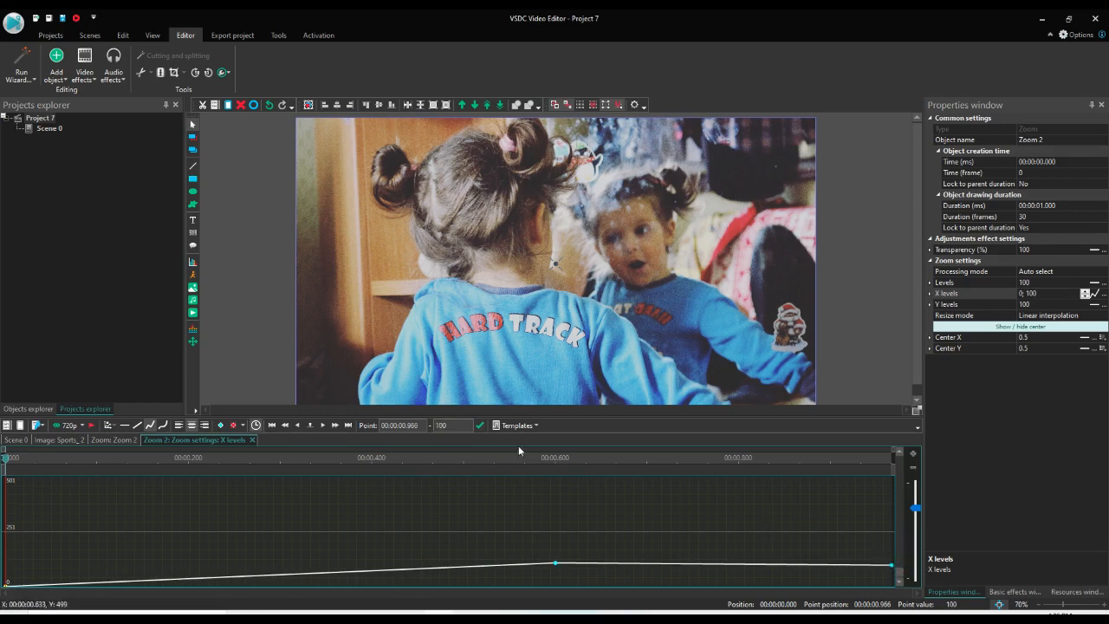
pyautogui.click(92, 426)
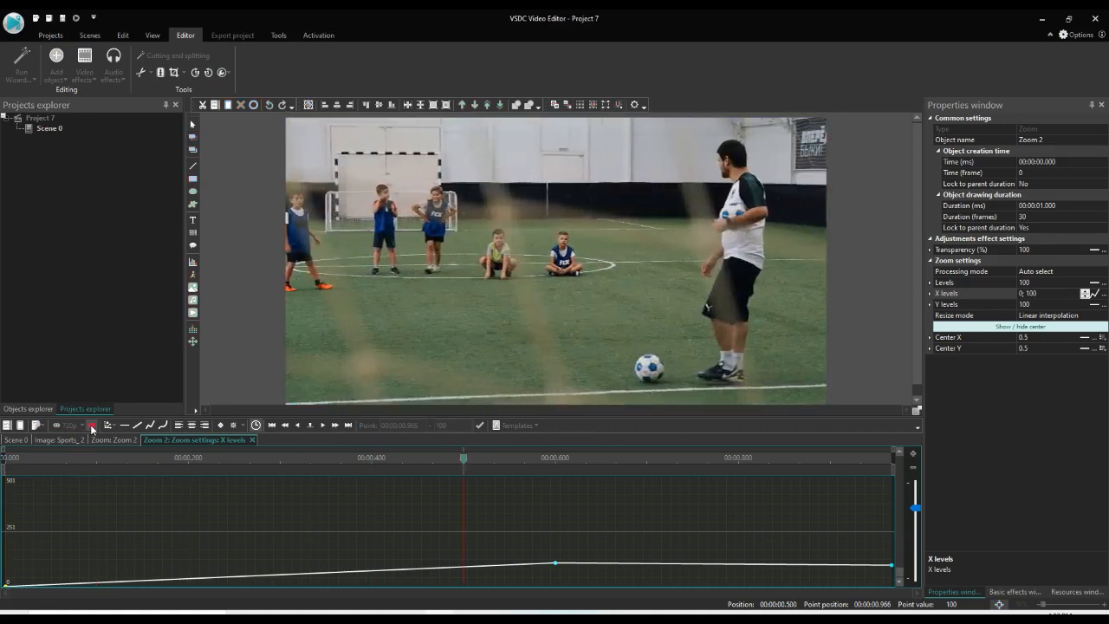
# - Move the Sports zoom's centre to the middle of the left edge, Center X 0 and Center Y 0.5, and preview from the start
pyautogui.click(555, 457)
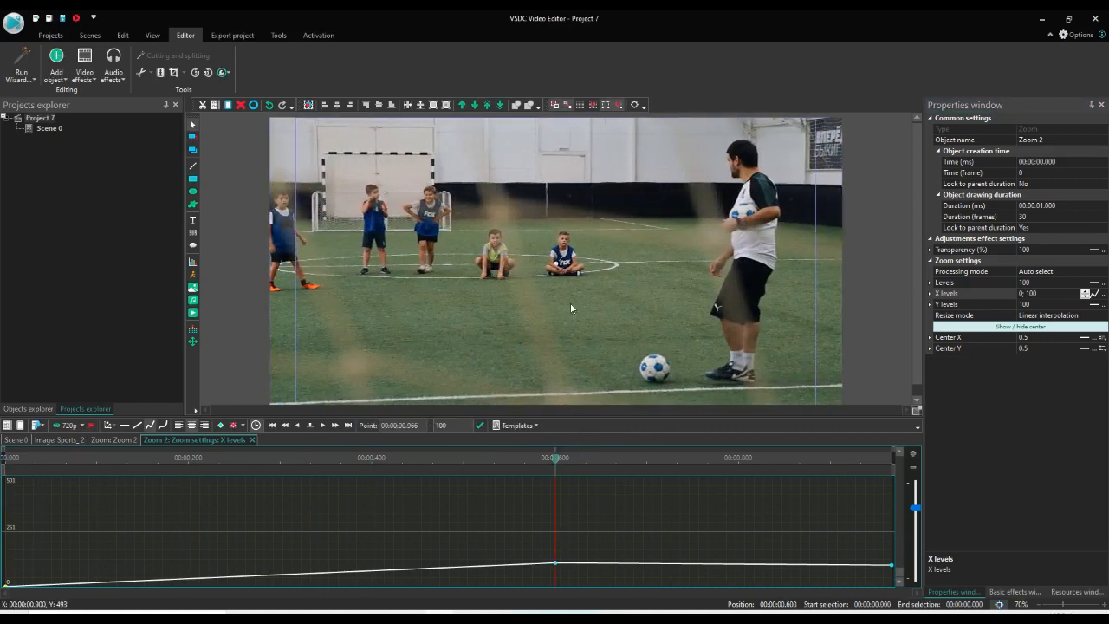
pyautogui.click(554, 262)
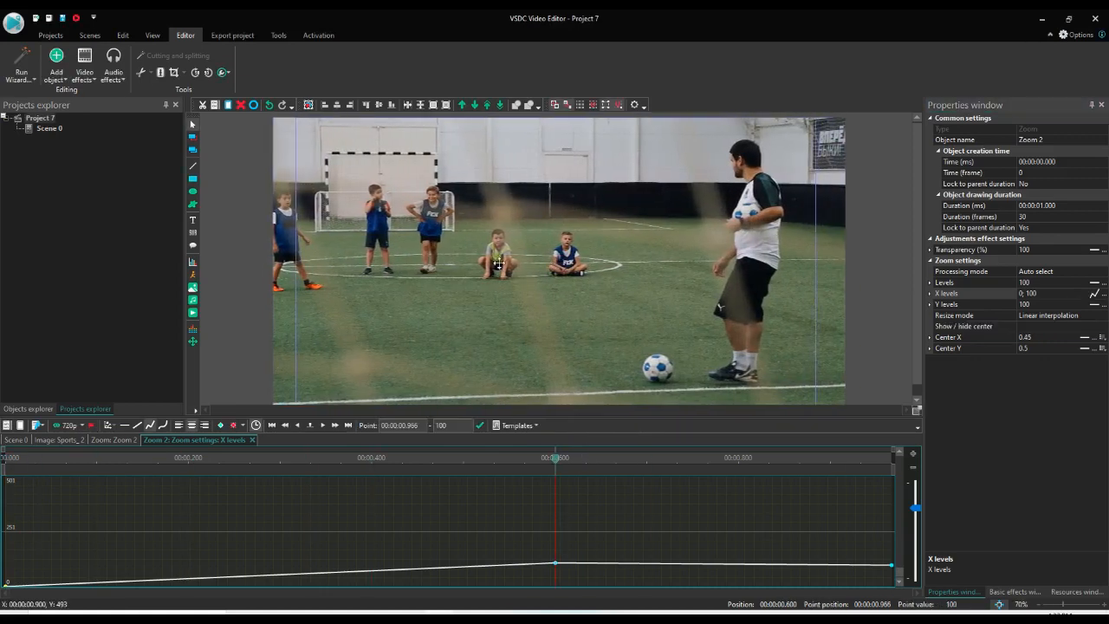
pyautogui.moveTo(552, 262); pyautogui.dragTo(296, 264)
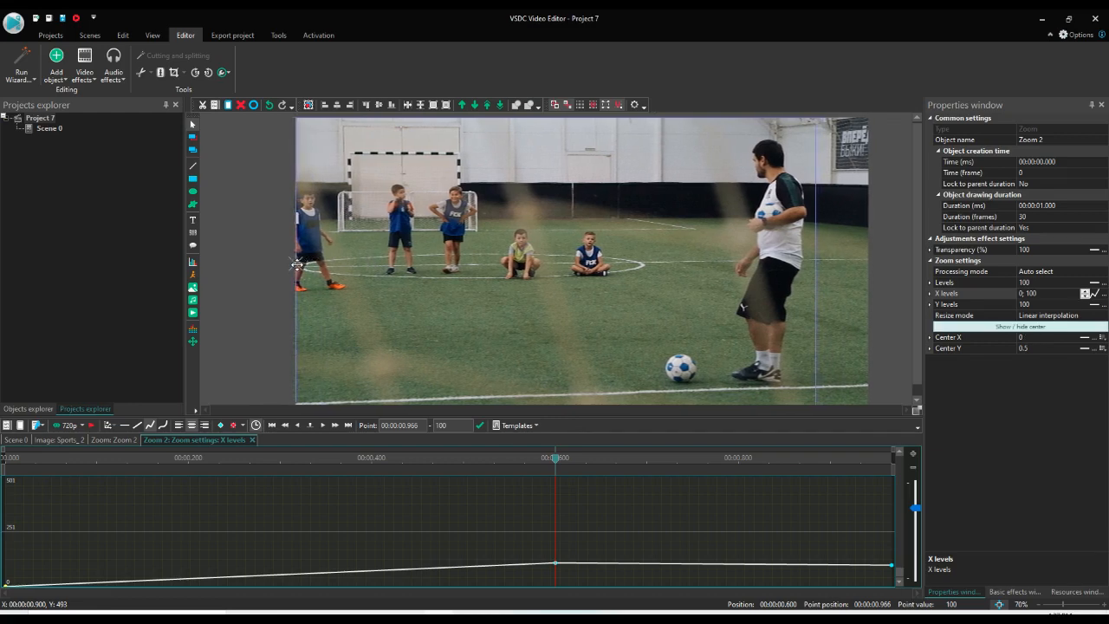
pyautogui.click(7, 459)
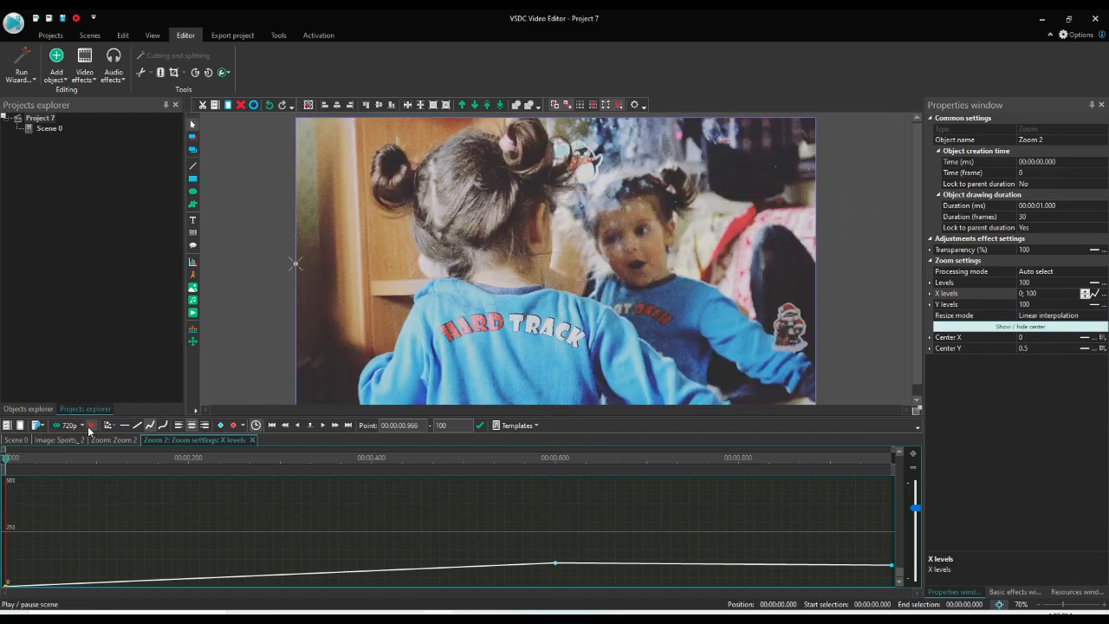
pyautogui.click(90, 425)
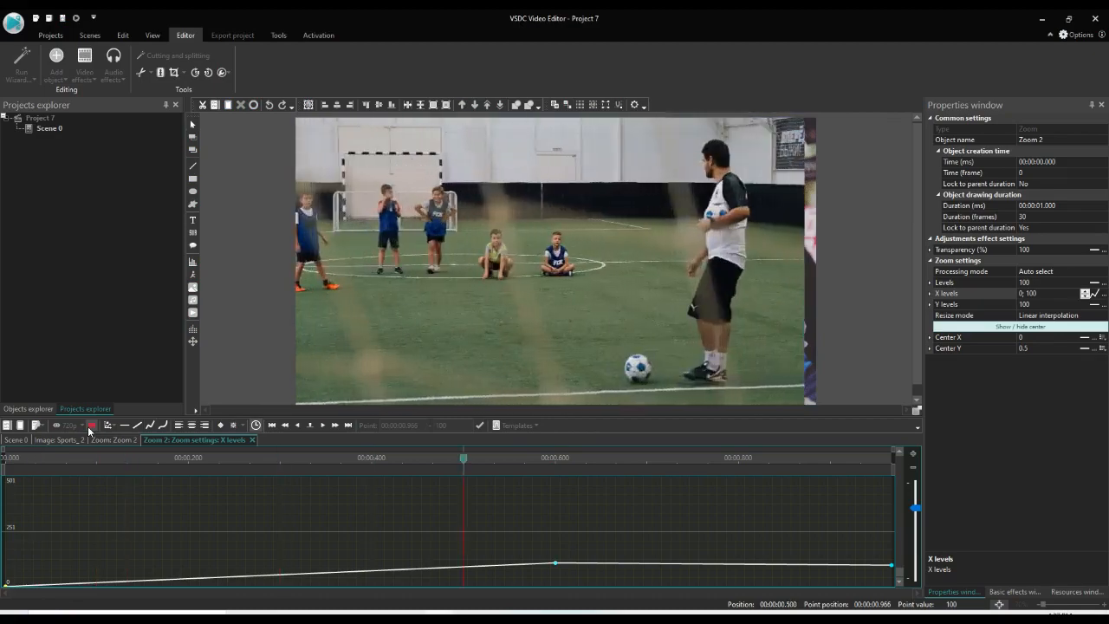
pyautogui.click(88, 426)
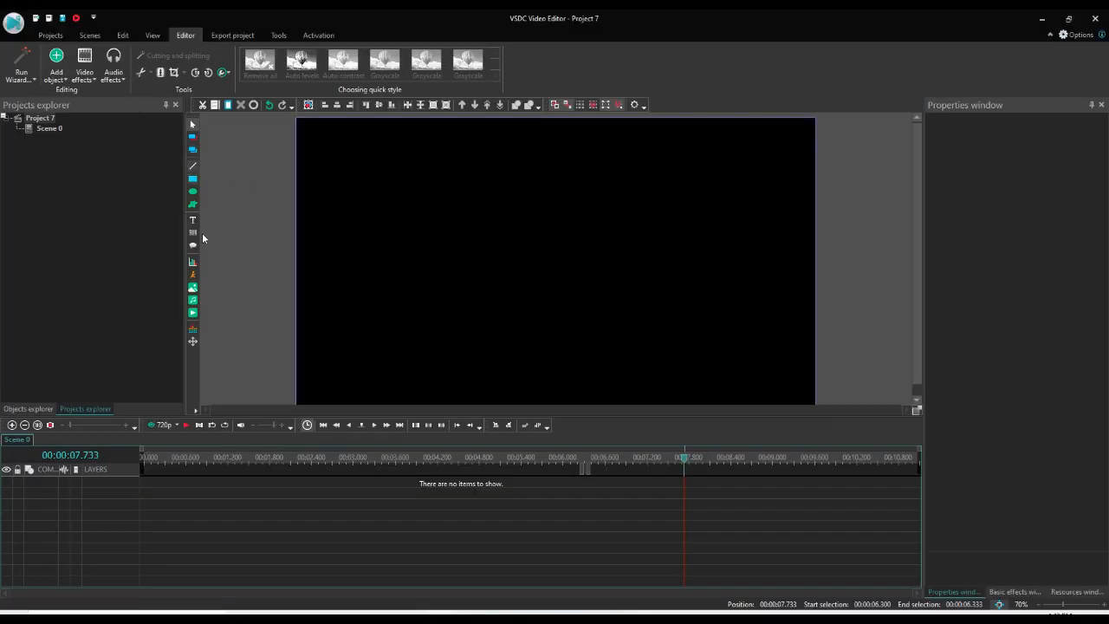
# - Draw a text box about 591 by 170 in the middle of the empty scene at 7.733 seconds and enter the channel name
pyautogui.click(192, 219)
pyautogui.click(659, 373)
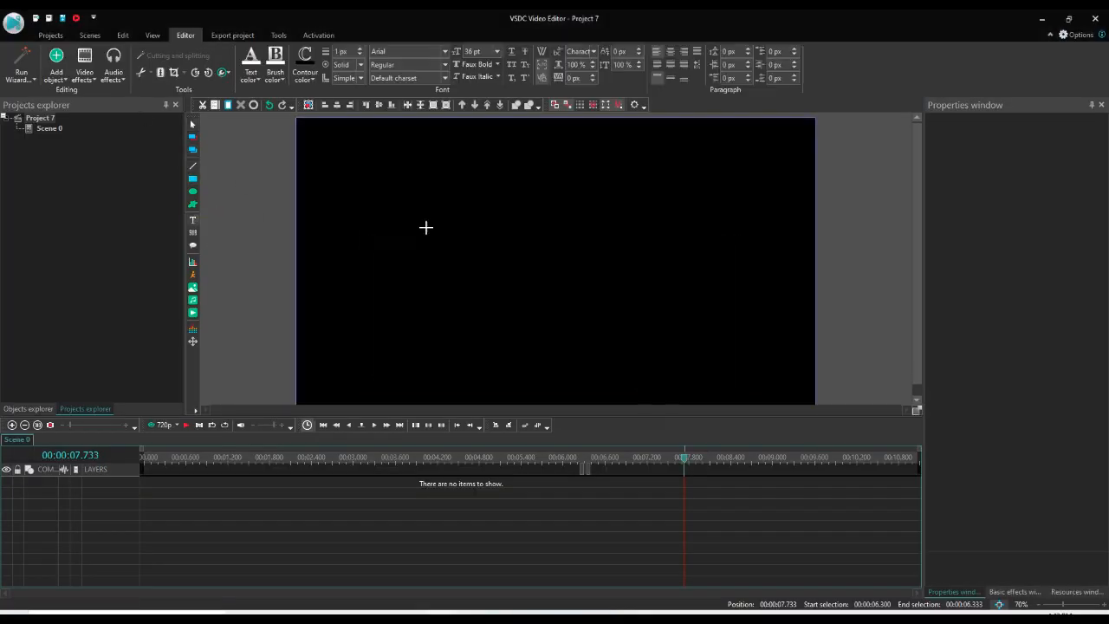
pyautogui.moveTo(425, 227); pyautogui.dragTo(666, 295)
pyautogui.write('Saif')
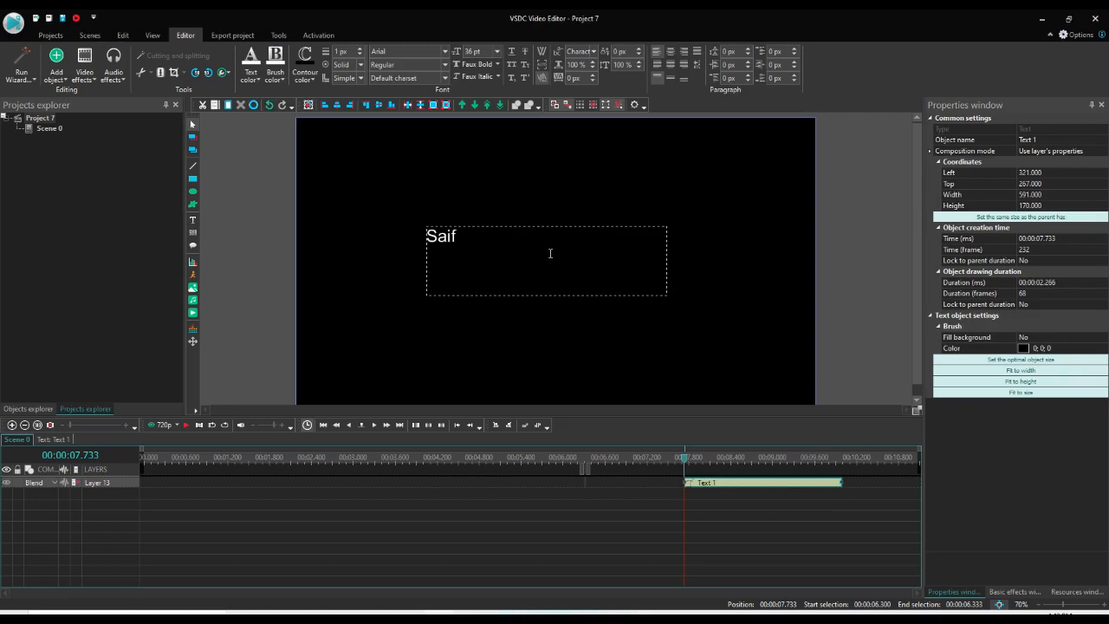
pyautogui.write(' Edits')
pyautogui.click(829, 305)
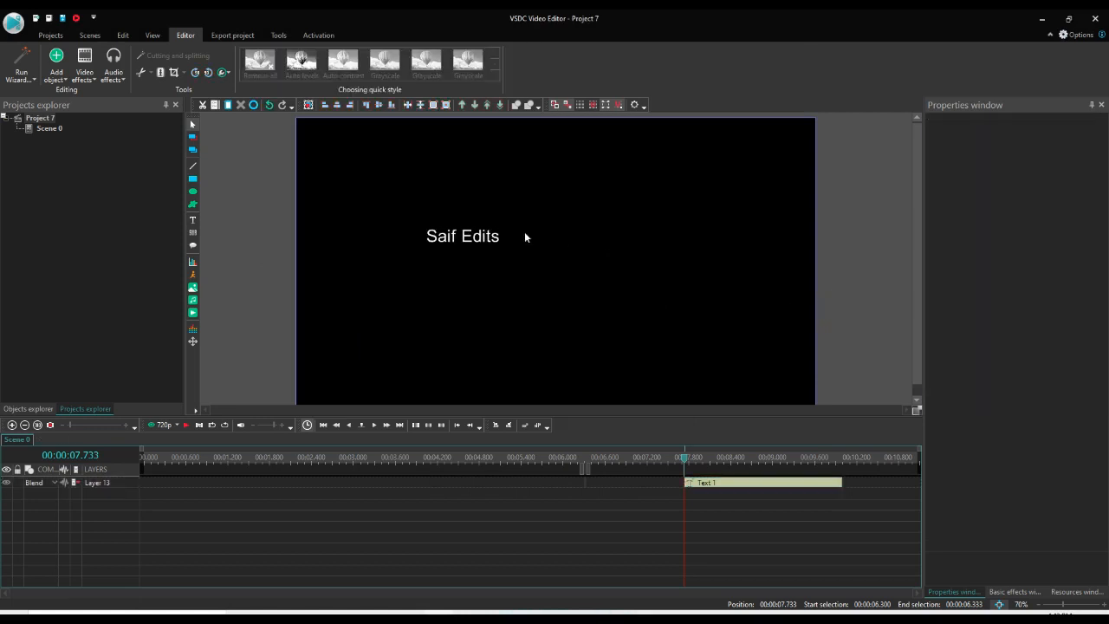
# - Centre the text within its box and the box within the frame, and narrow the box to a width of about 583
pyautogui.click(524, 233)
pyautogui.click(670, 78)
pyautogui.click(671, 52)
pyautogui.click(337, 105)
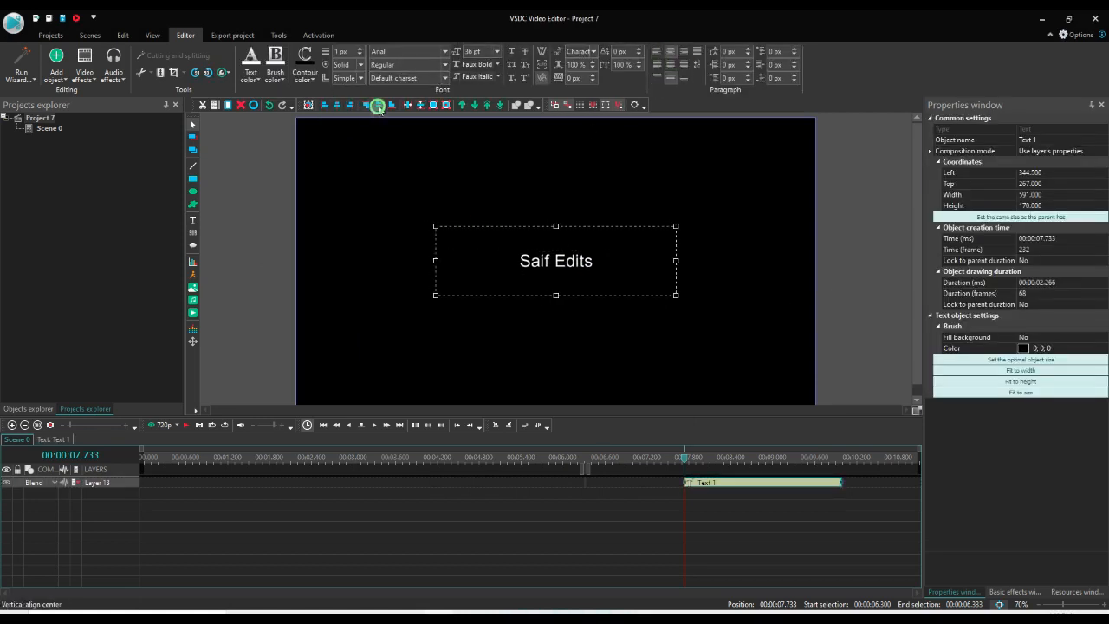
pyautogui.click(379, 105)
pyautogui.moveTo(676, 264); pyautogui.dragTo(673, 263)
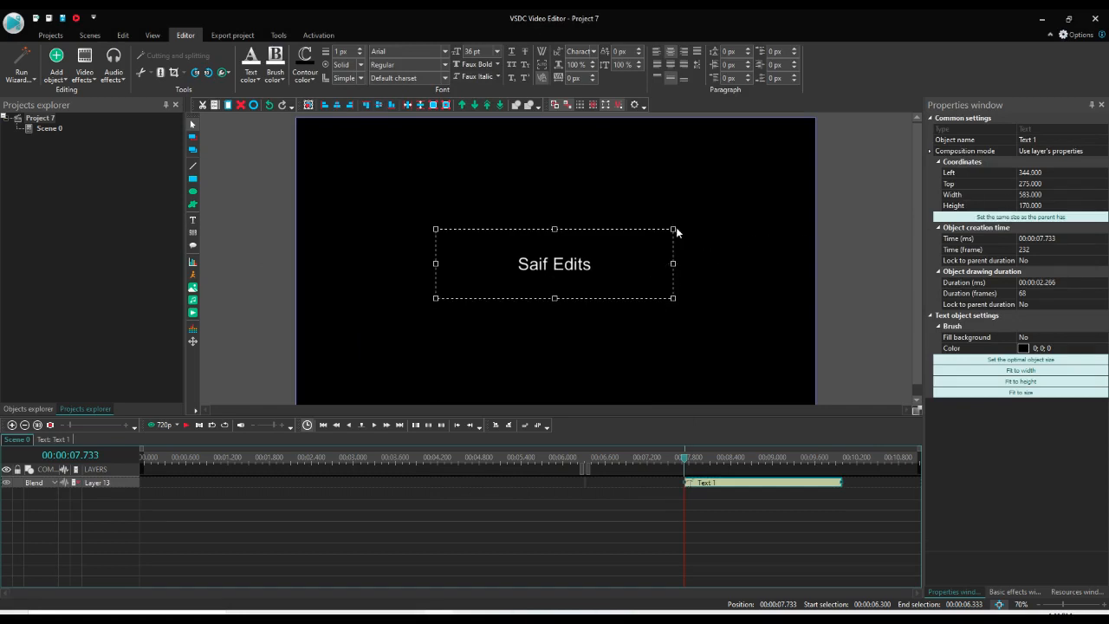
# - Resize the text box to match its parent frame and set the font size to 120 pt
pyautogui.click(967, 216)
pyautogui.click(496, 51)
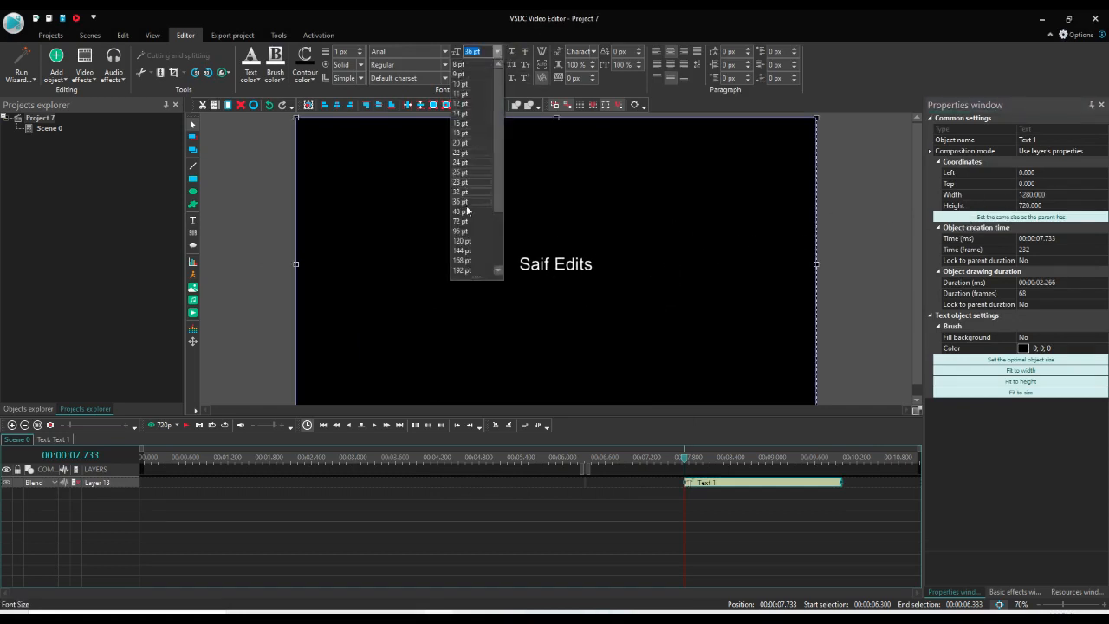
pyautogui.click(463, 241)
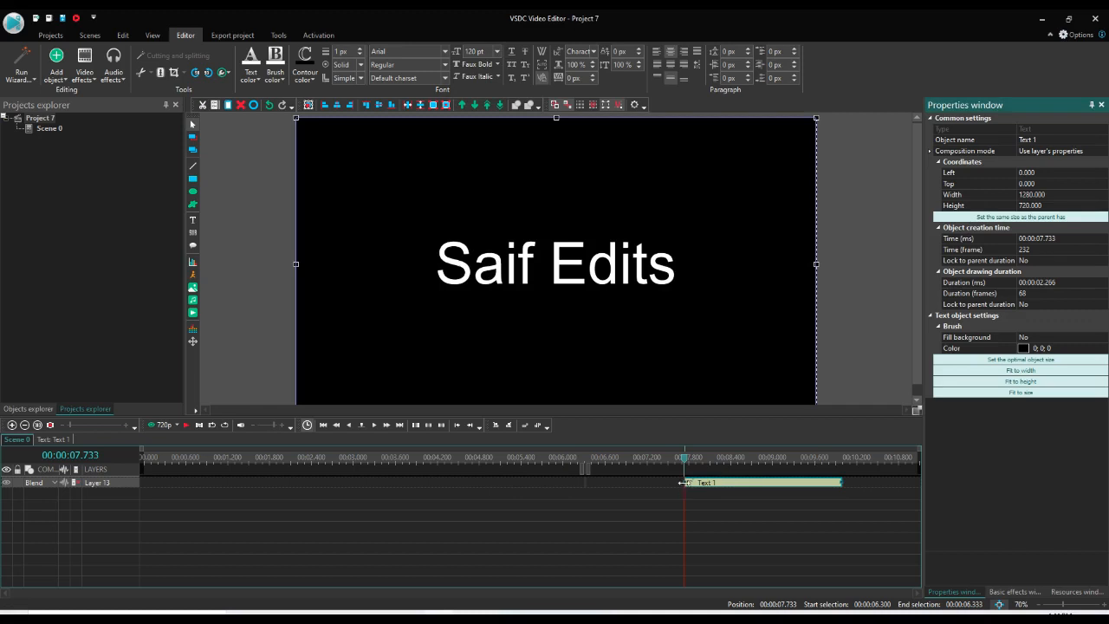
# - Move the text clip to 0 seconds on the scene timeline and open the text's own timeline from there
pyautogui.moveTo(719, 482); pyautogui.dragTo(338, 485)
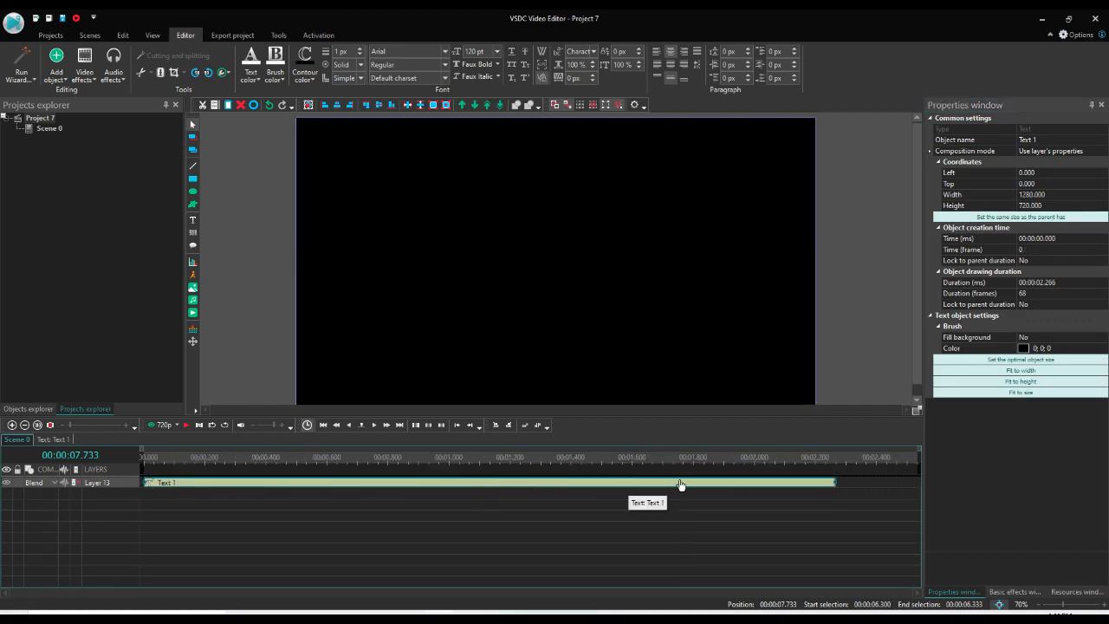
pyautogui.click(144, 456)
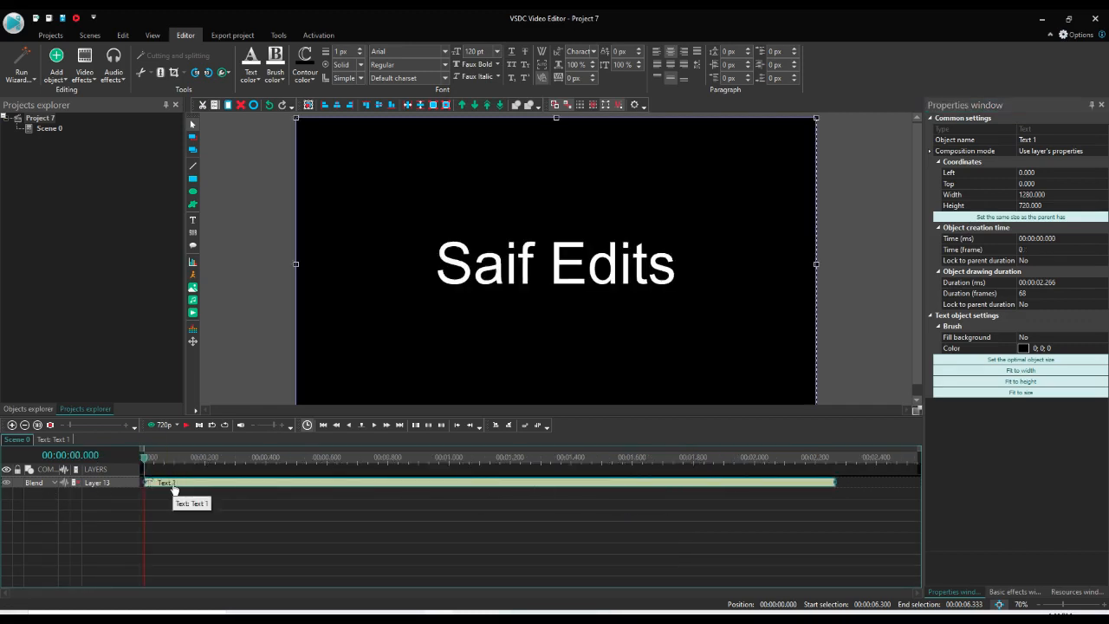
pyautogui.doubleClick(173, 491)
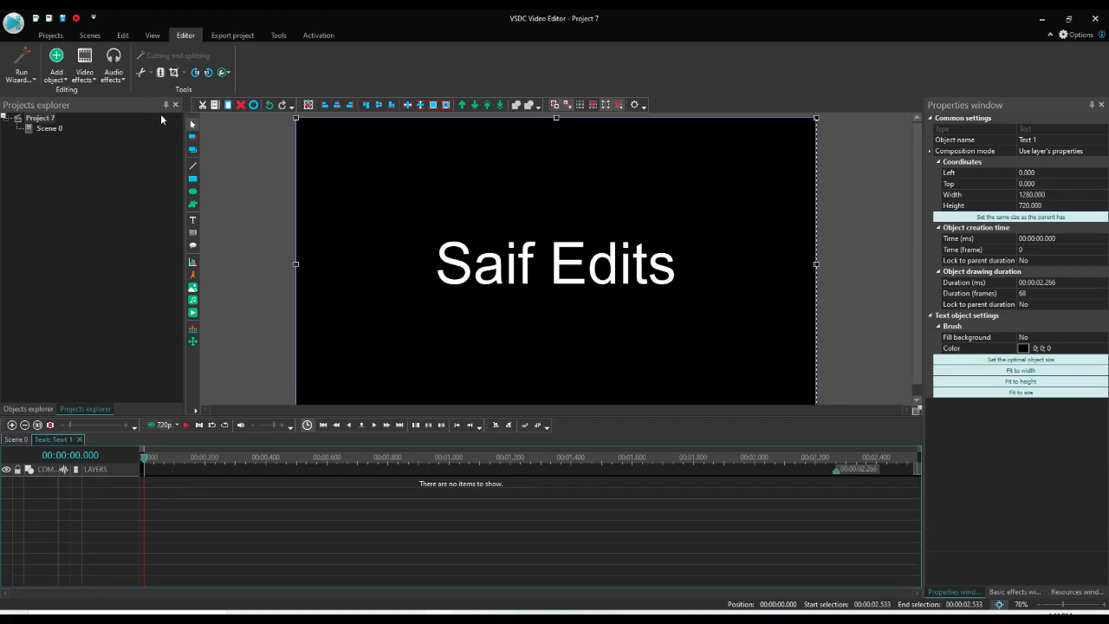
# - Add a Zoom effect to the text for the whole parent duration on a new layer, and shorten it to one second
pyautogui.click(84, 65)
pyautogui.click(125, 135)
pyautogui.click(186, 208)
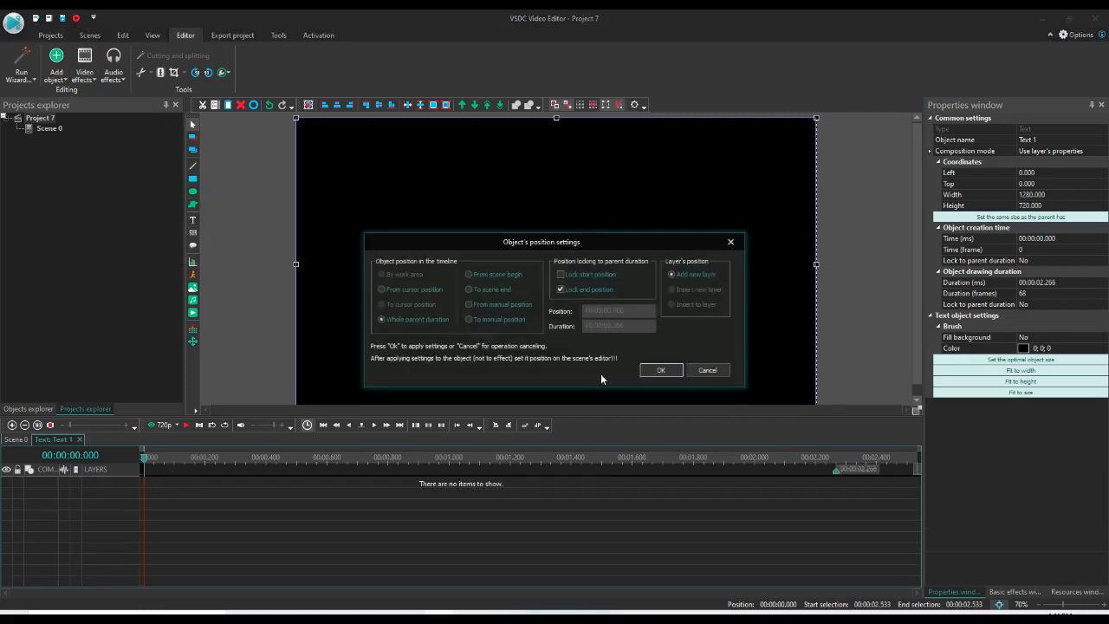
pyautogui.click(660, 370)
pyautogui.moveTo(833, 482); pyautogui.dragTo(448, 482)
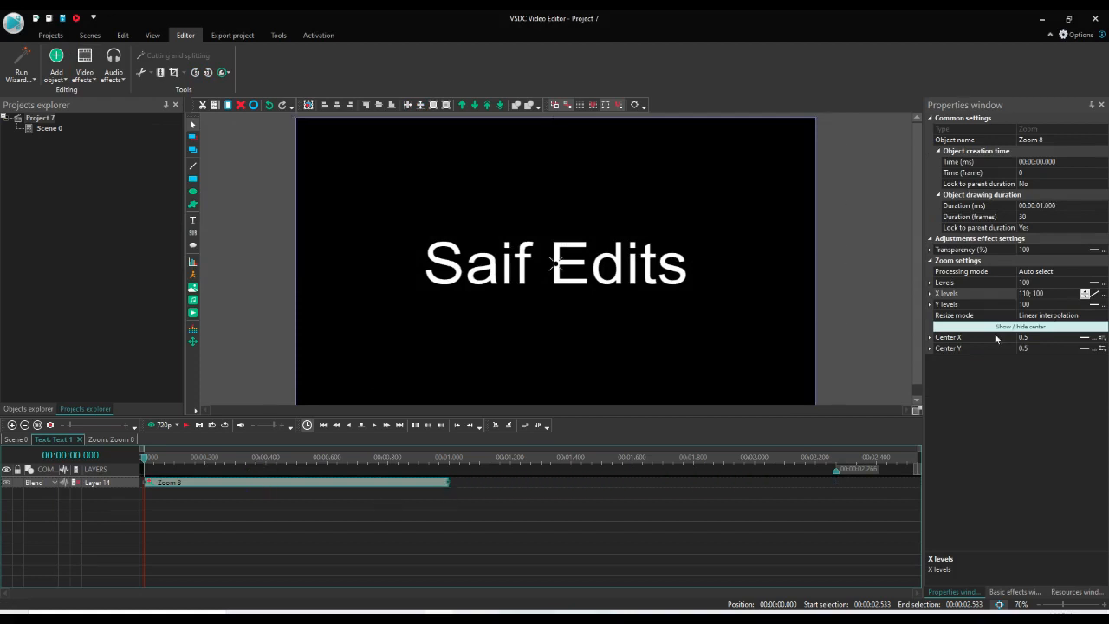
# - Open the X levels curve of the text's Zoom effect and set its starting point to 250
pyautogui.click(1098, 295)
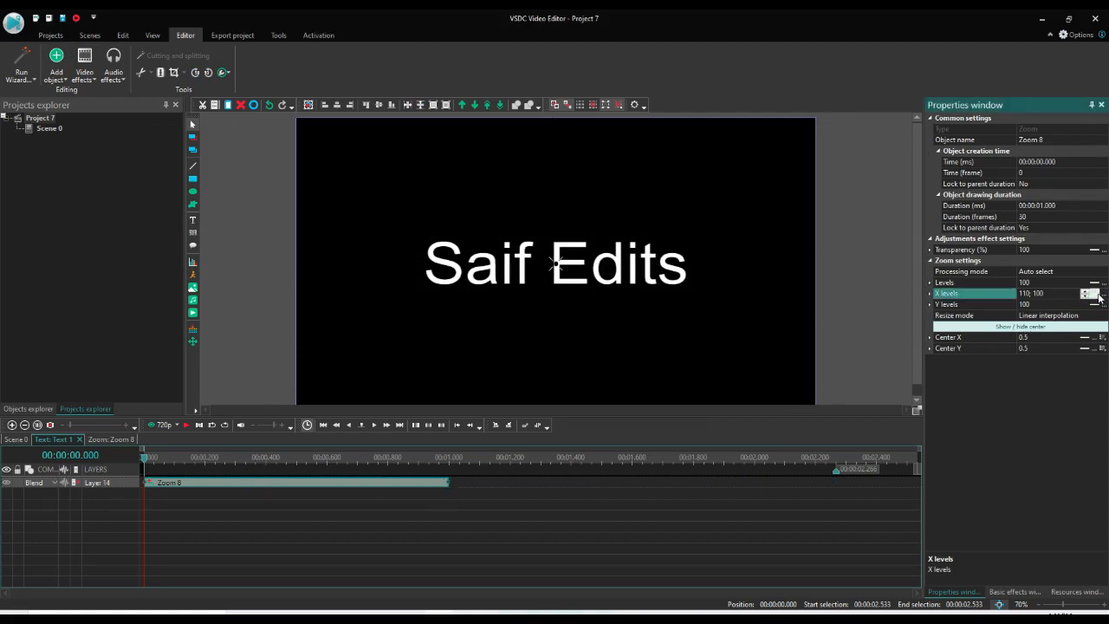
pyautogui.click(1095, 295)
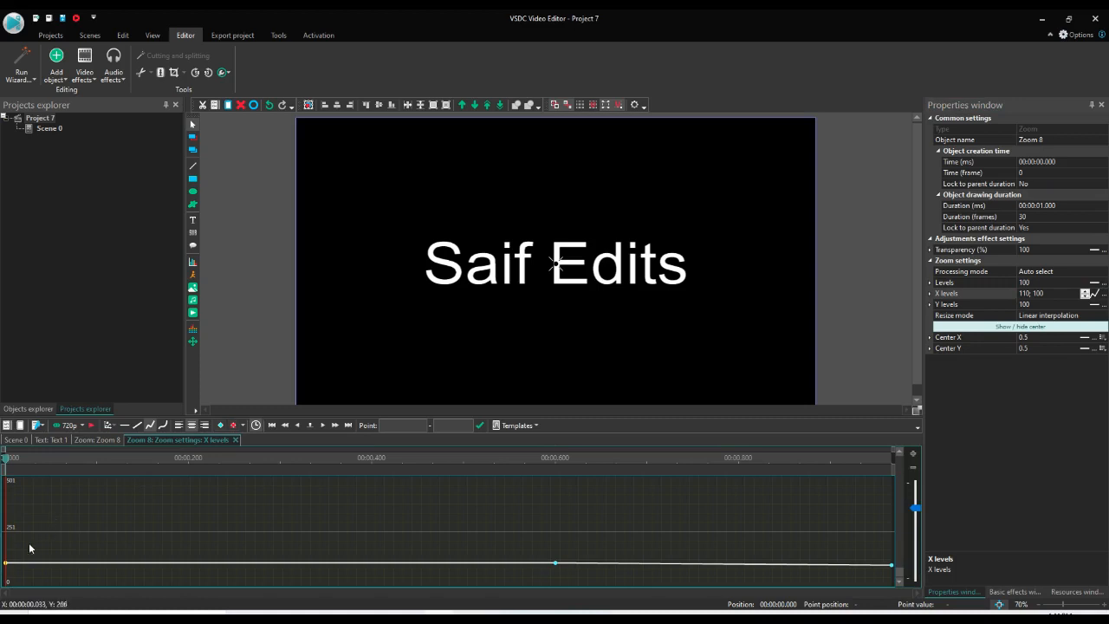
pyautogui.click(6, 567)
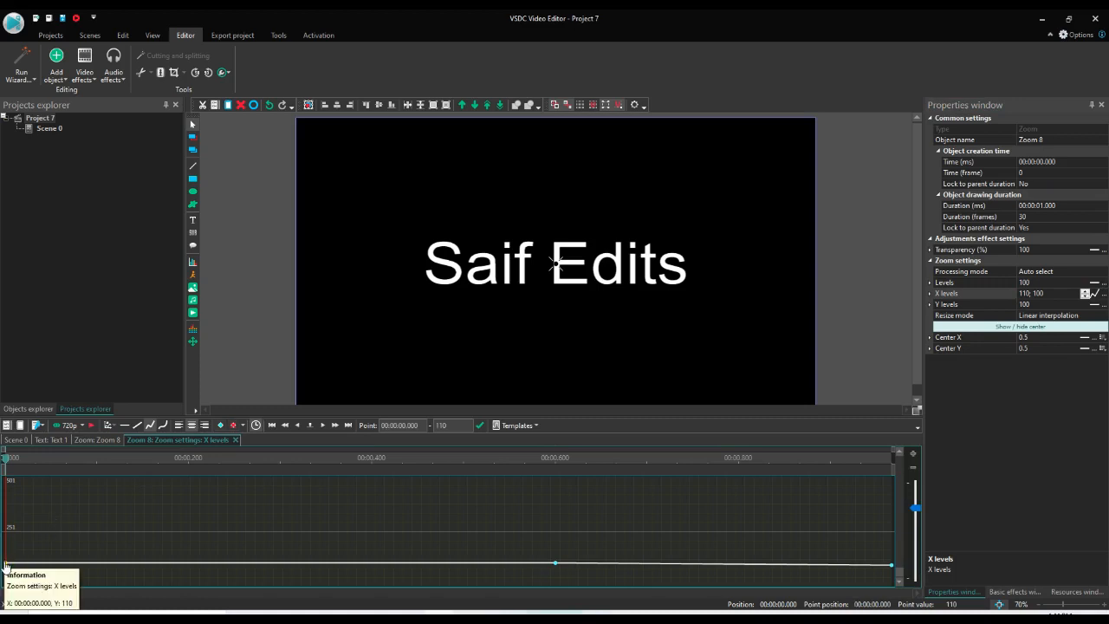
pyautogui.moveTo(6, 566); pyautogui.dragTo(8, 537)
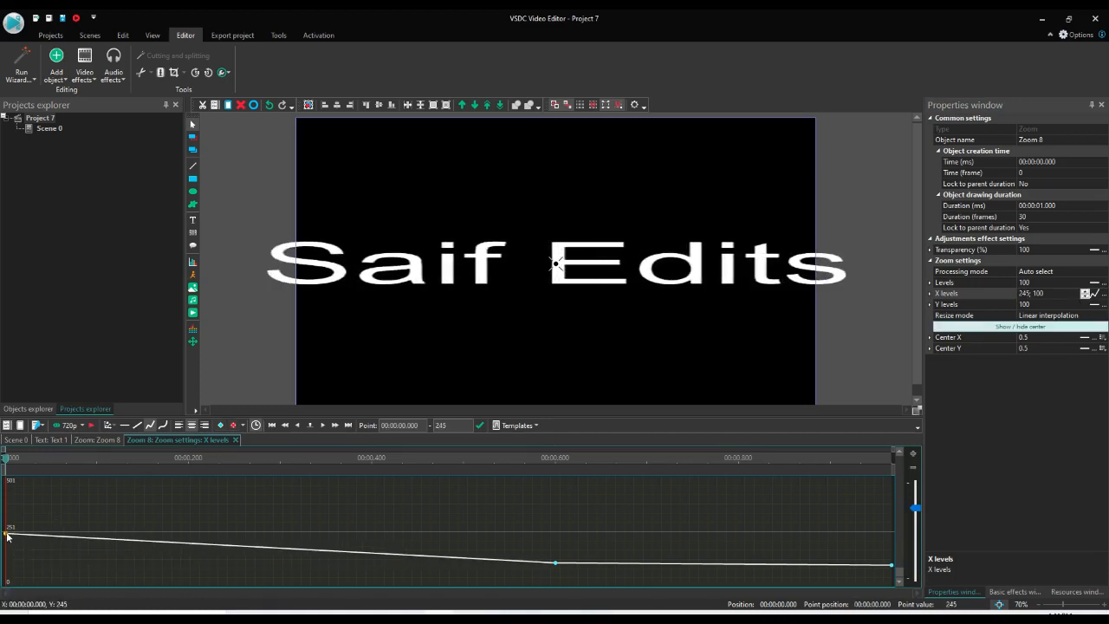
pyautogui.doubleClick(452, 426)
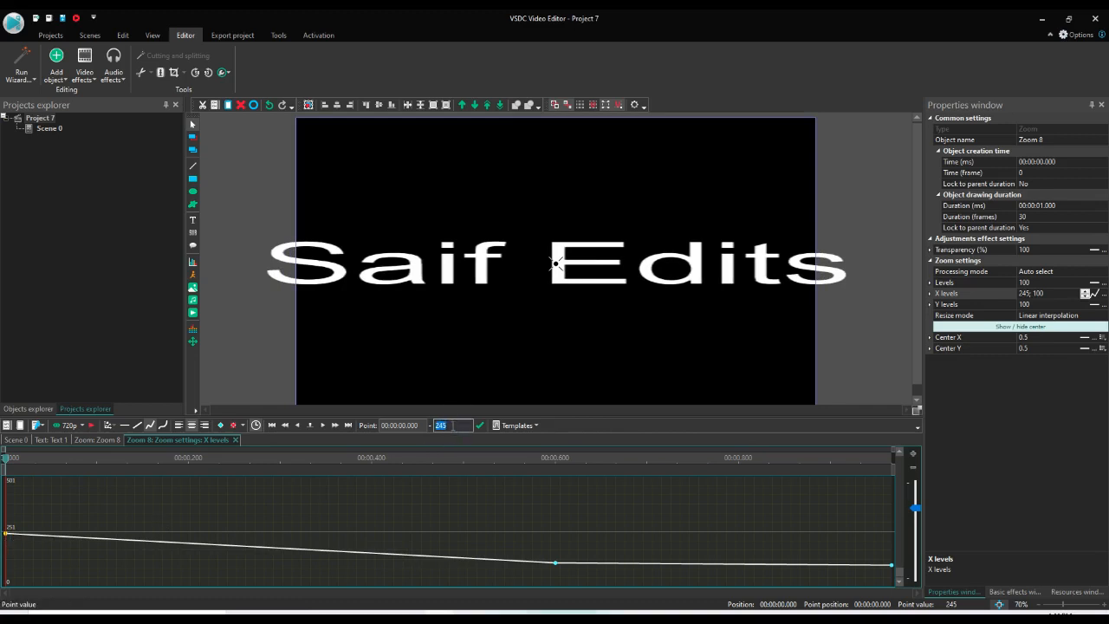
pyautogui.write('250')
pyautogui.press('Return')
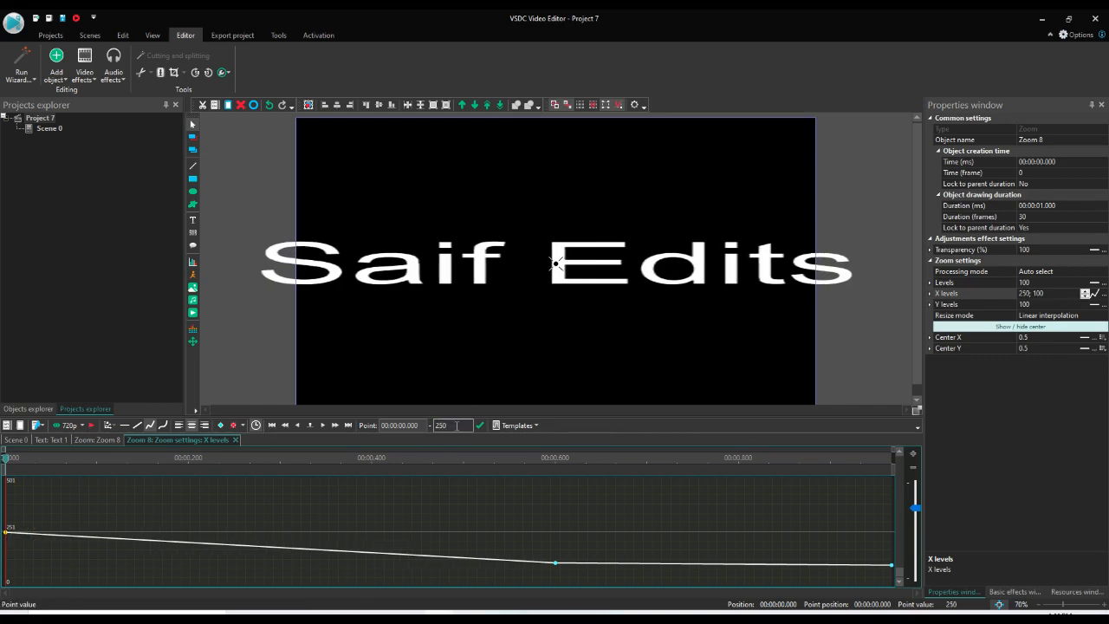
# - Set the X levels curve to 90 at 0.600 seconds and 110 at the end point, and preview from the start
pyautogui.click(557, 460)
pyautogui.click(556, 564)
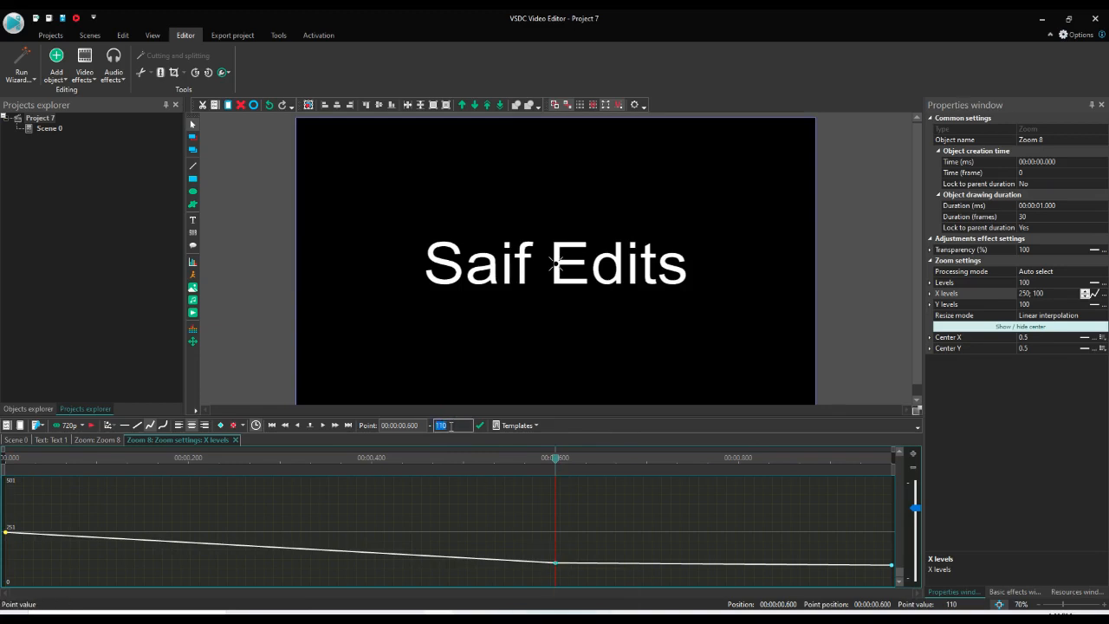
pyautogui.write('90')
pyautogui.press('Return')
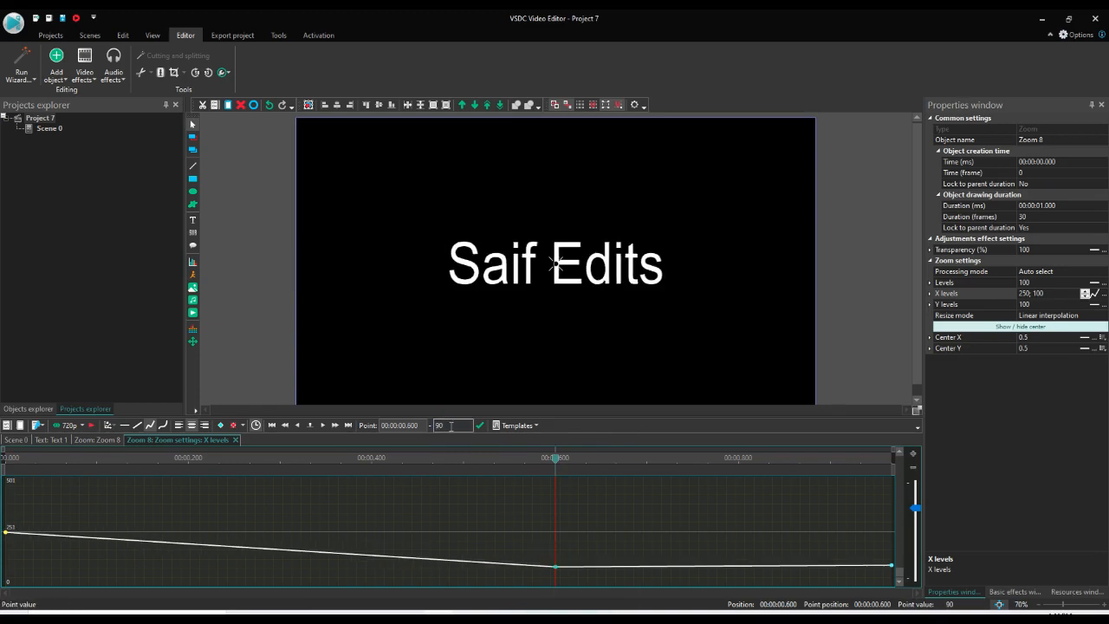
pyautogui.click(890, 564)
pyautogui.click(455, 424)
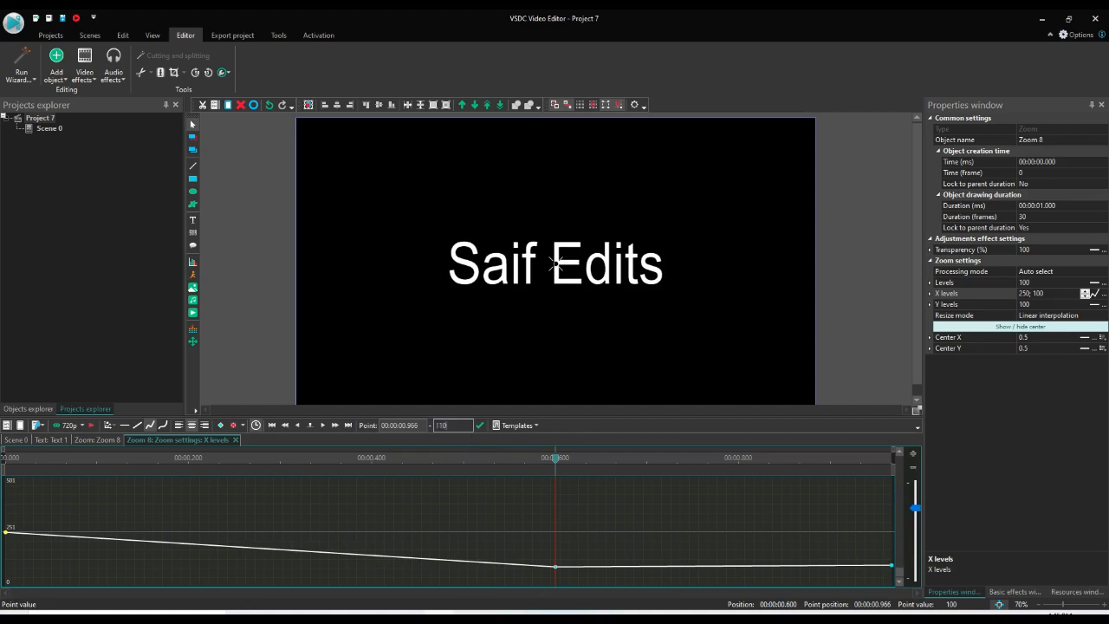
pyautogui.write('110')
pyautogui.press('Return')
pyautogui.click(6, 462)
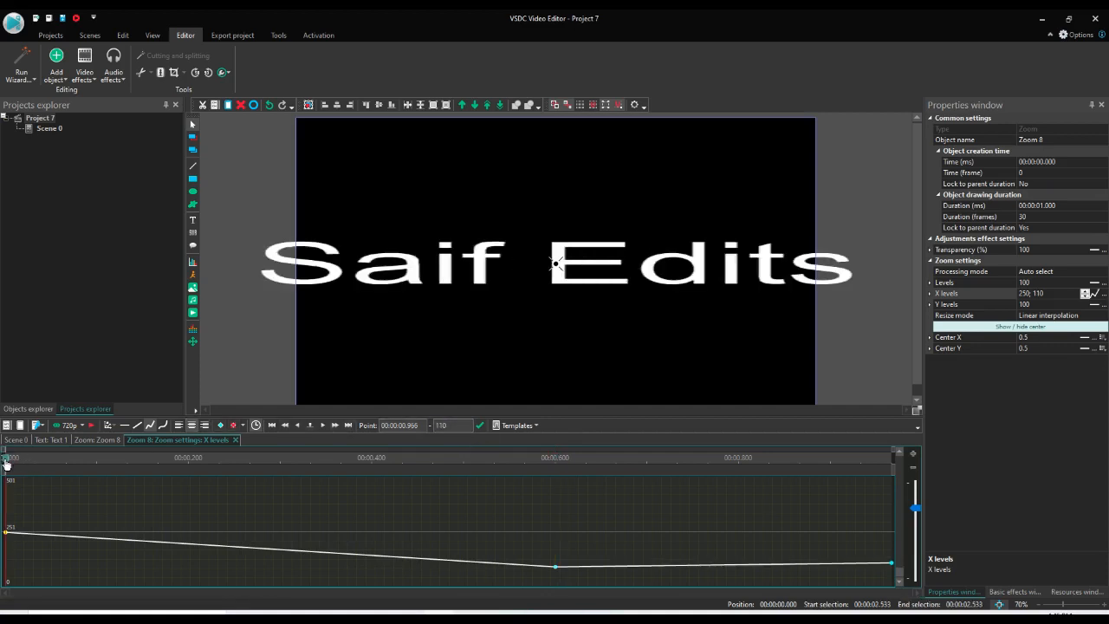
pyautogui.press('space')
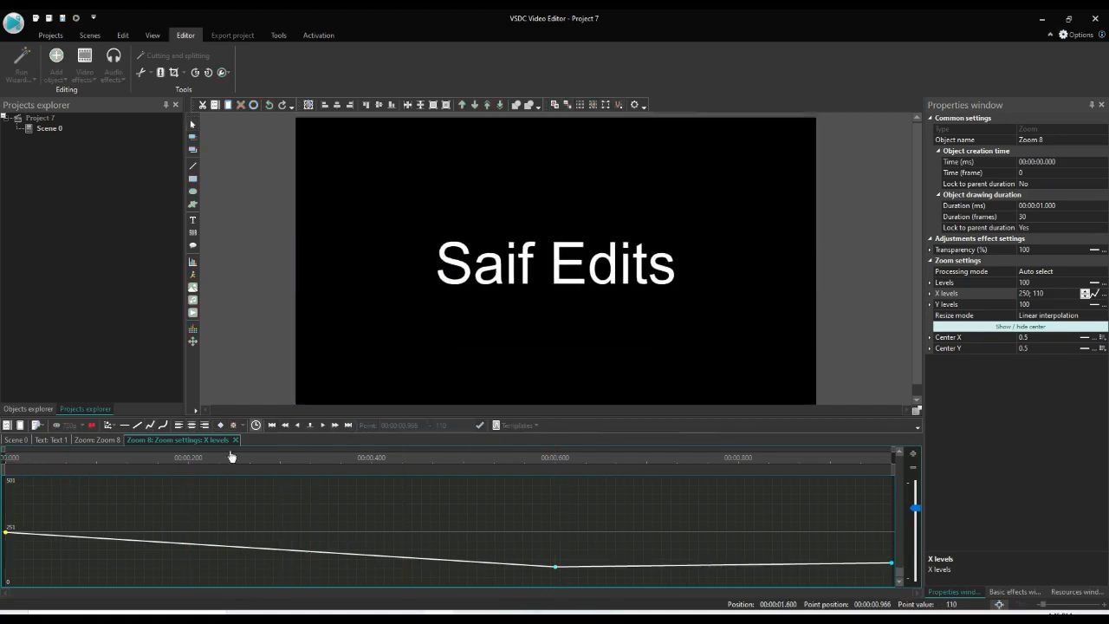
# - Extend the Zoom effect to the text's full duration of 2.266 seconds and preview it
pyautogui.click(115, 441)
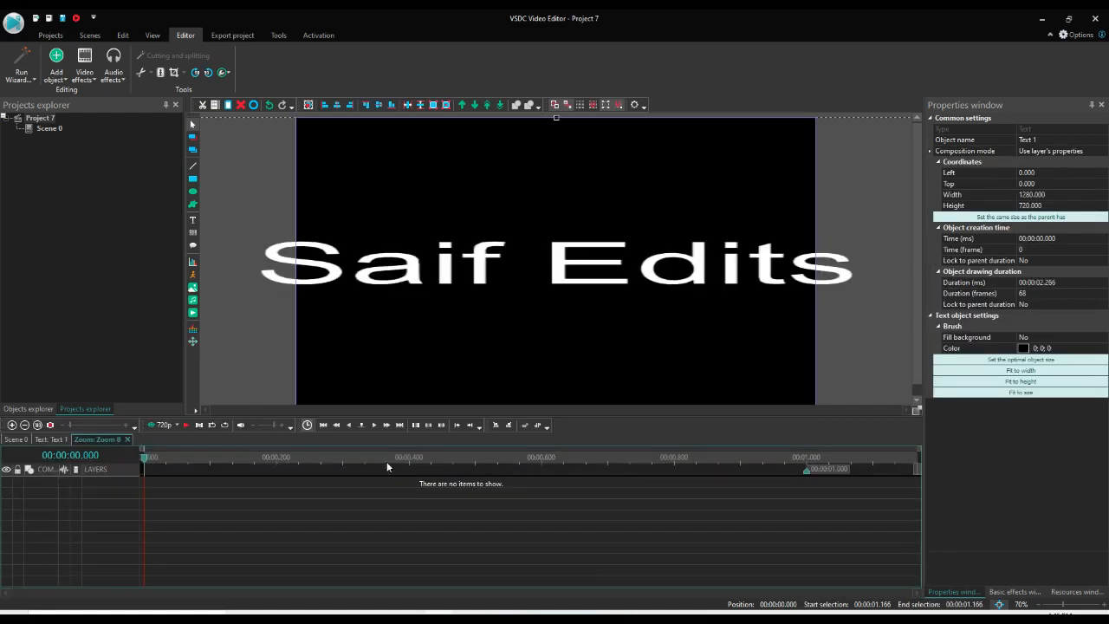
pyautogui.click(51, 439)
pyautogui.click(254, 482)
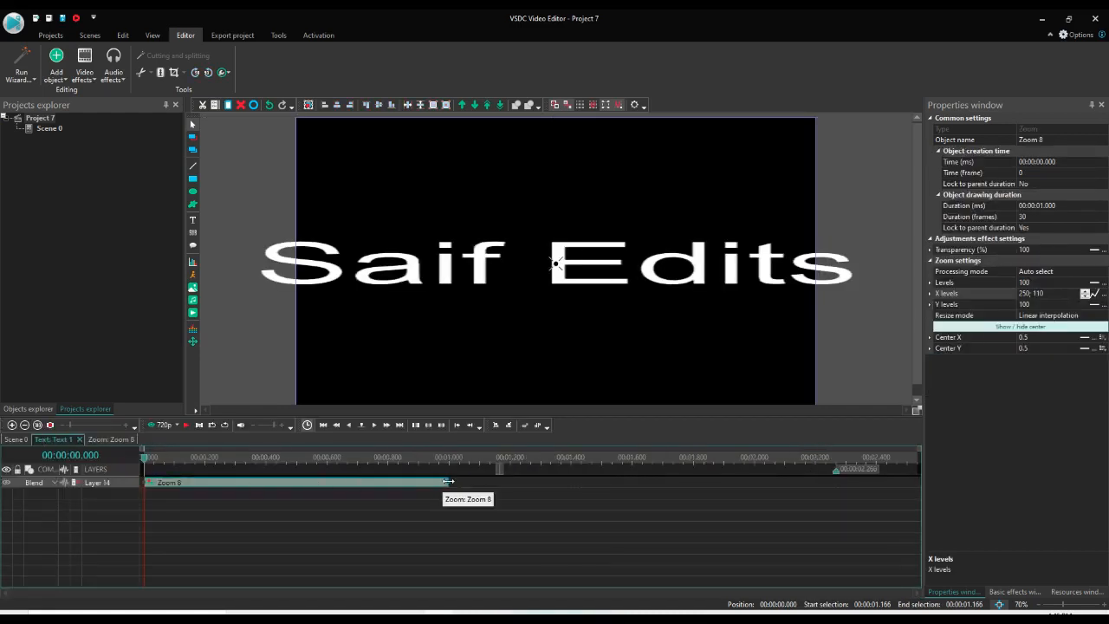
pyautogui.moveTo(448, 481); pyautogui.dragTo(835, 481)
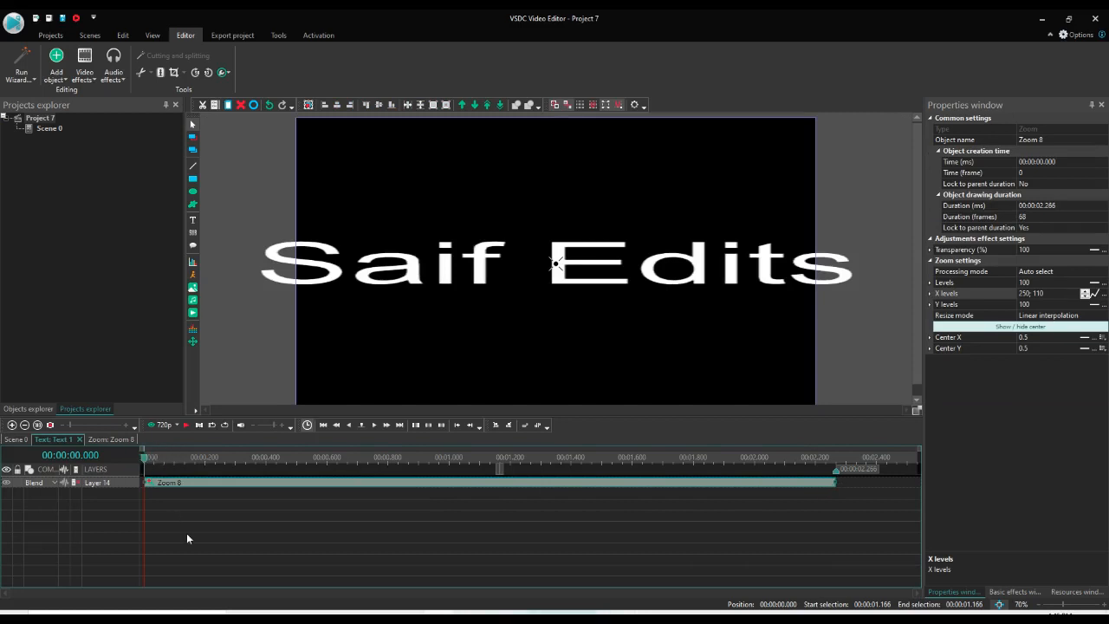
pyautogui.press('space')
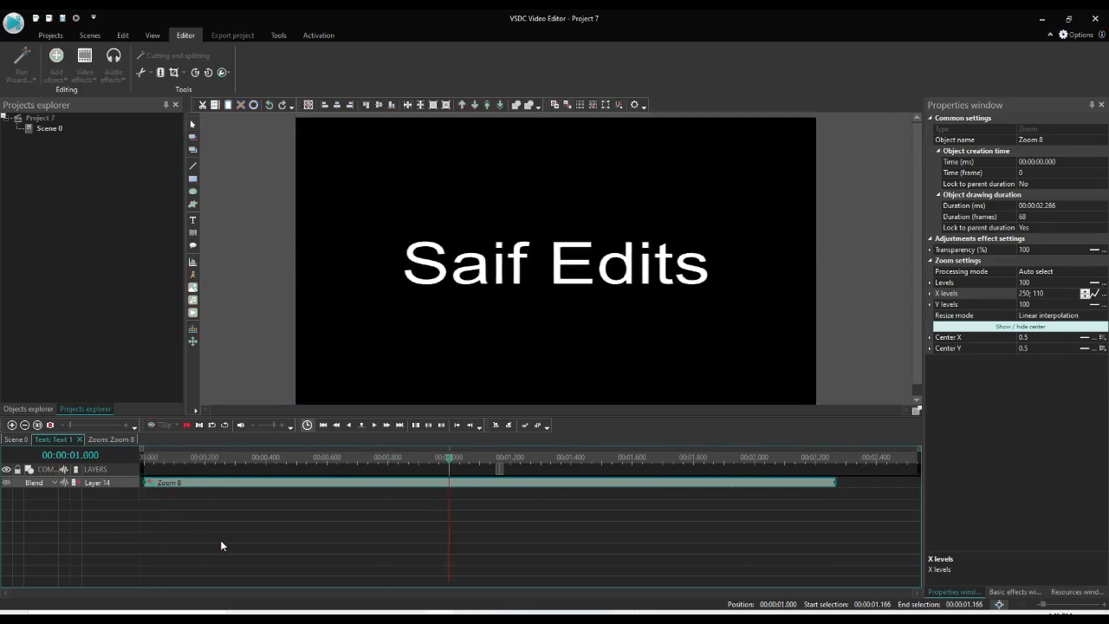
pyautogui.click(460, 483)
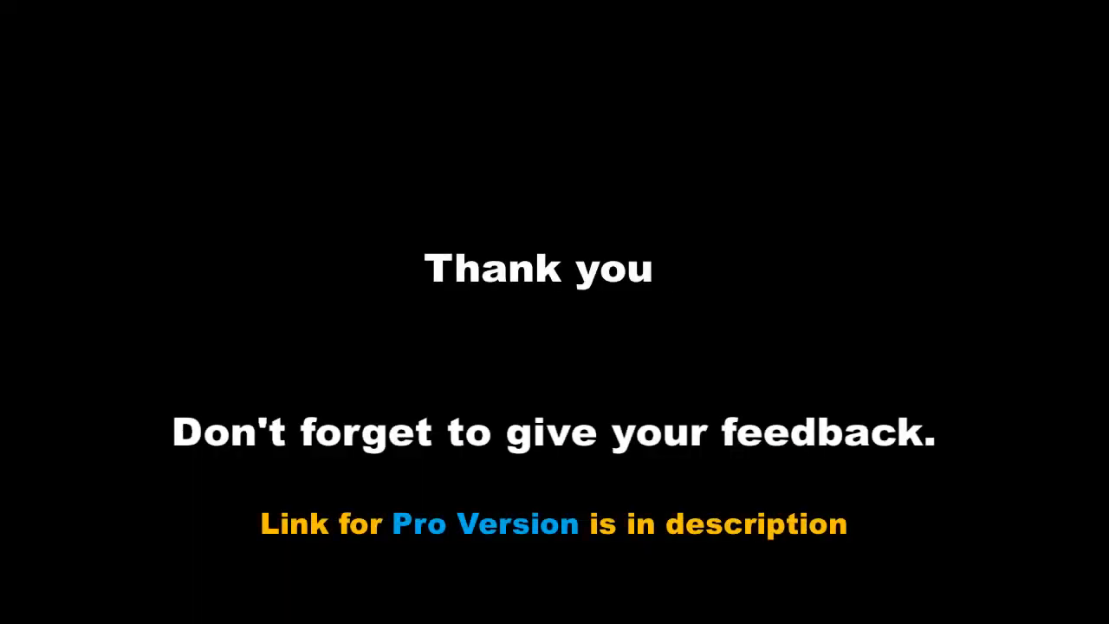